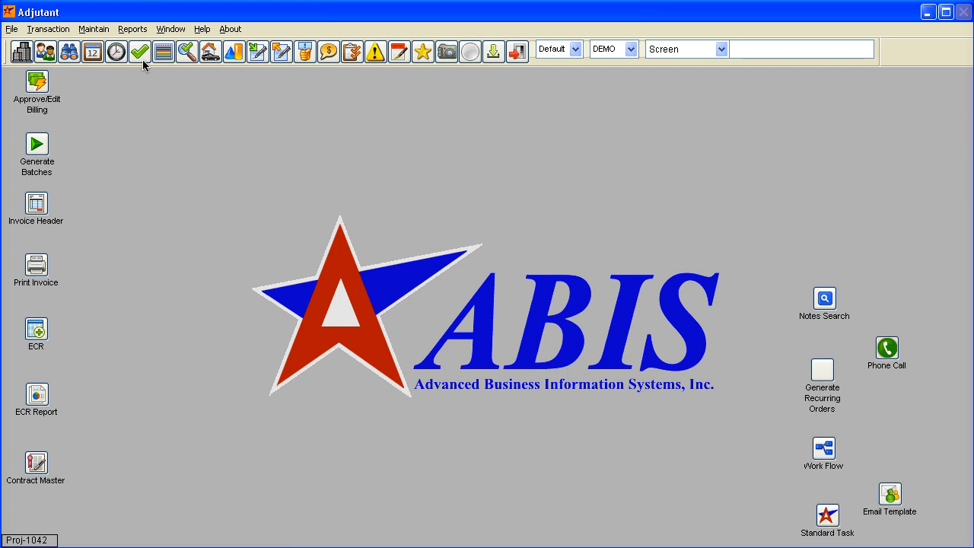
Open Rule Maintenance and display the Other Charges rule set.
{"action": "left_click", "coordinate": [101, 32]}
{"action": "mouse_move", "coordinate": [181, 251]}
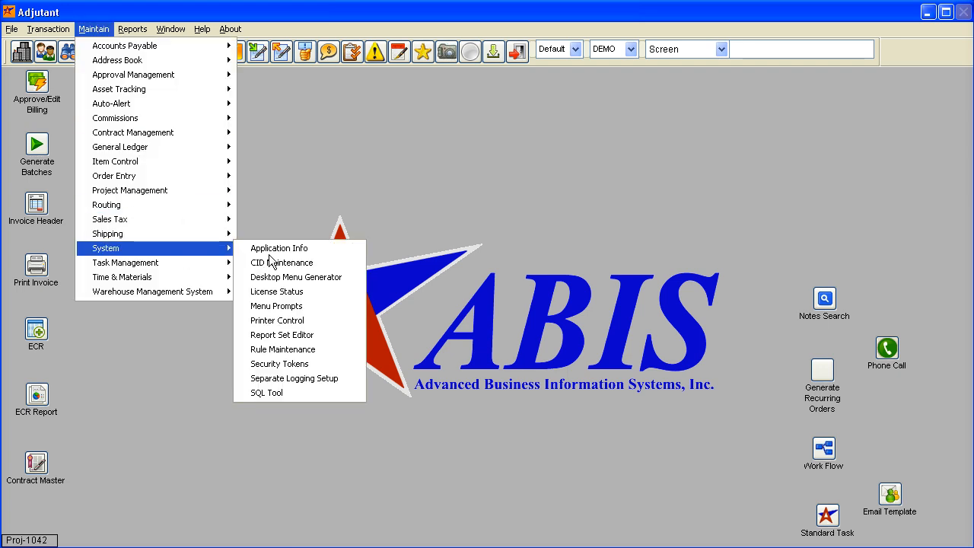
{"action": "left_click", "coordinate": [280, 353]}
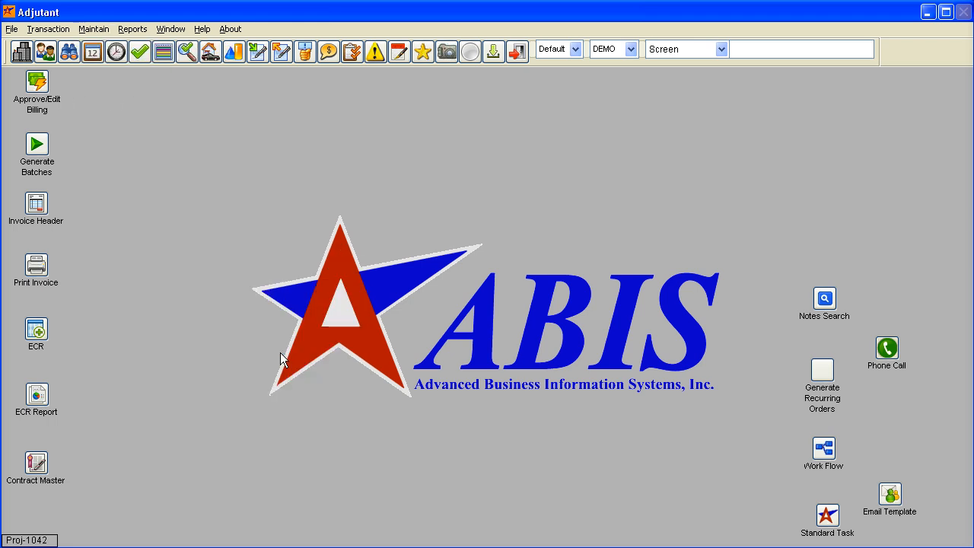
{"action": "key", "text": "Down"}
{"action": "key", "text": "Down"}
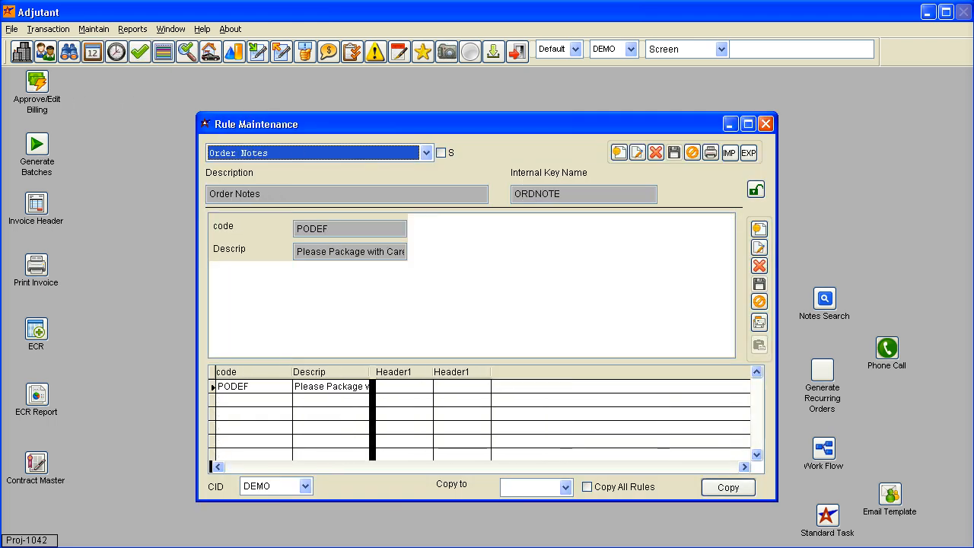
{"action": "key", "text": "Down"}
{"action": "key", "text": "Down"}
{"action": "key", "text": "Down"}
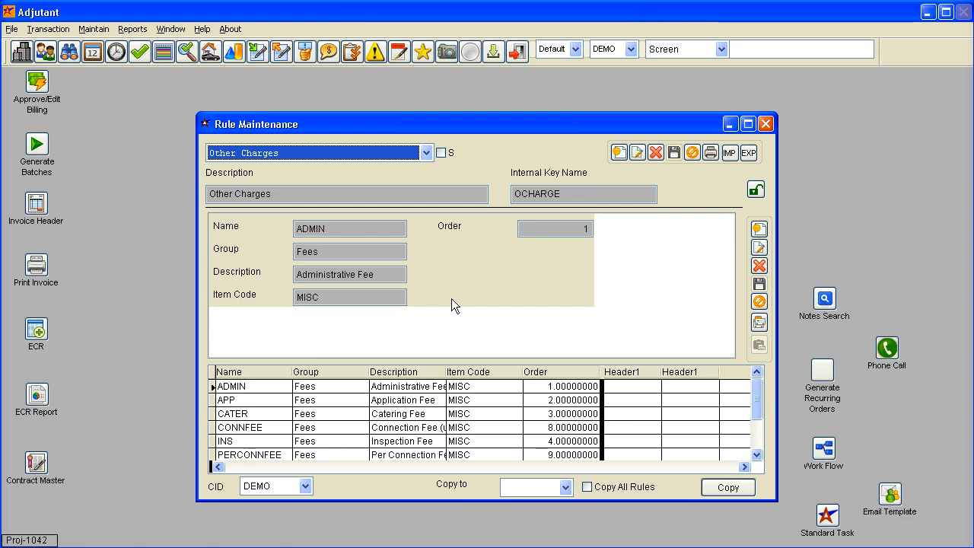
Review the names, descriptions and item codes of the Other Charges records through WWTP, and close Rule Maintenance.
{"action": "left_click", "coordinate": [212, 376]}
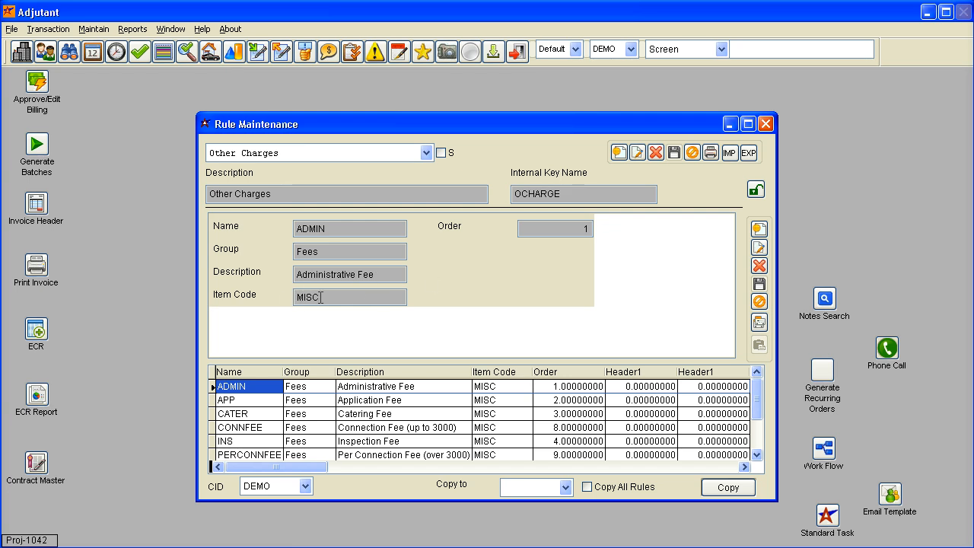
{"action": "left_click", "coordinate": [428, 388]}
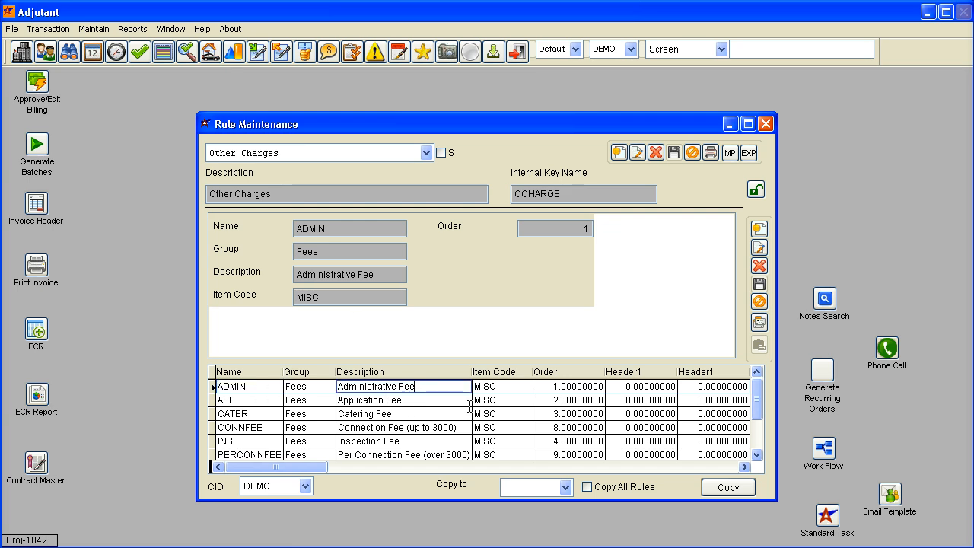
{"action": "left_click", "coordinate": [758, 455]}
{"action": "left_click", "coordinate": [759, 455]}
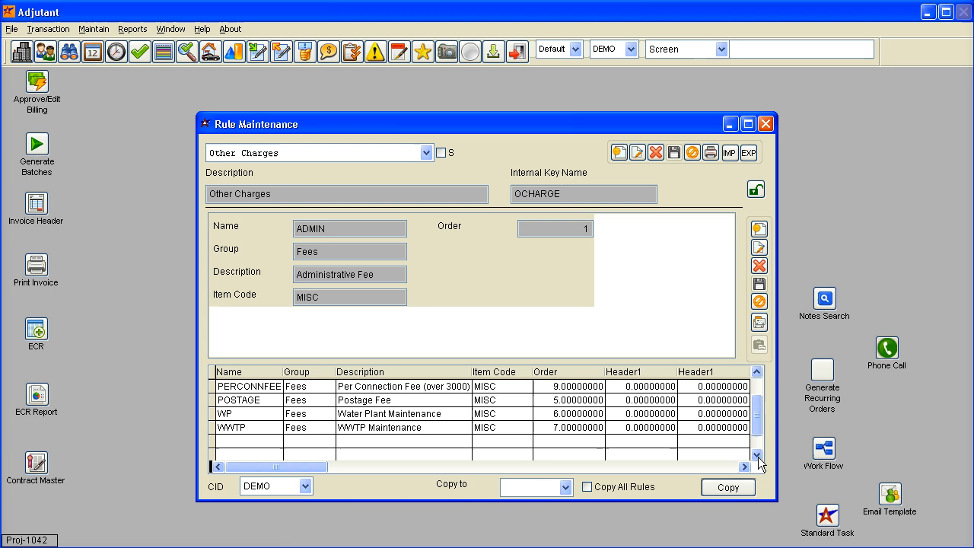
{"action": "left_click", "coordinate": [498, 428]}
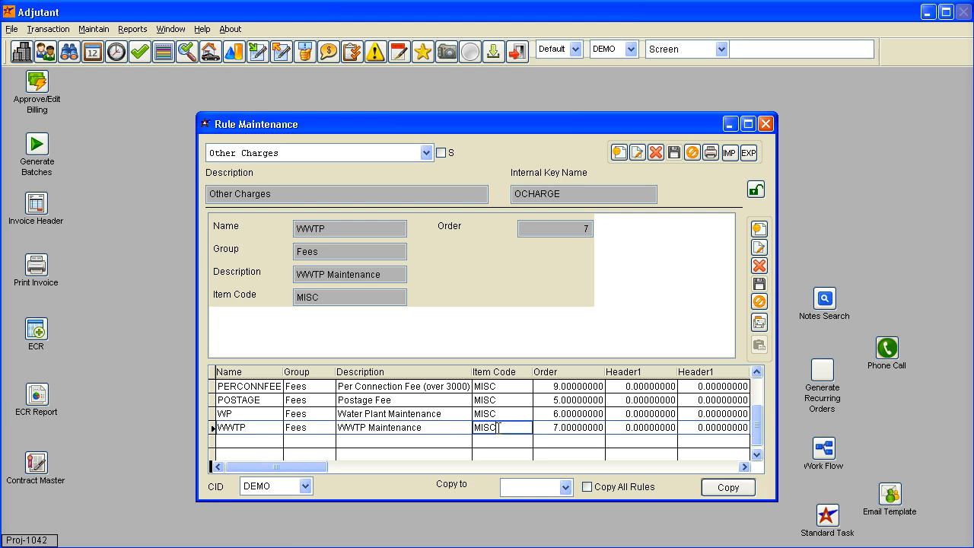
{"action": "left_click", "coordinate": [768, 125]}
Open Contract Master and load the 2011 Pricing contract of ABC Test Company.
{"action": "left_click", "coordinate": [86, 28]}
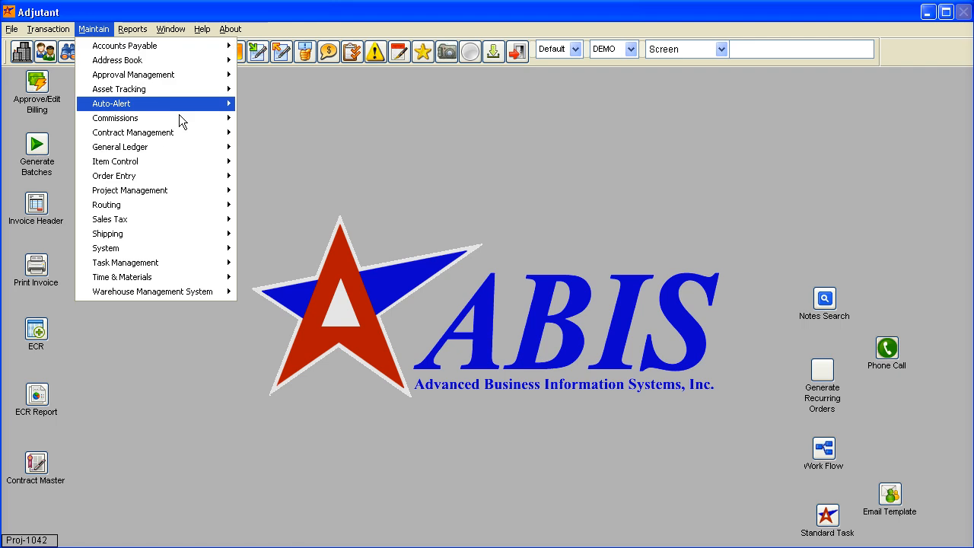
{"action": "mouse_move", "coordinate": [226, 134]}
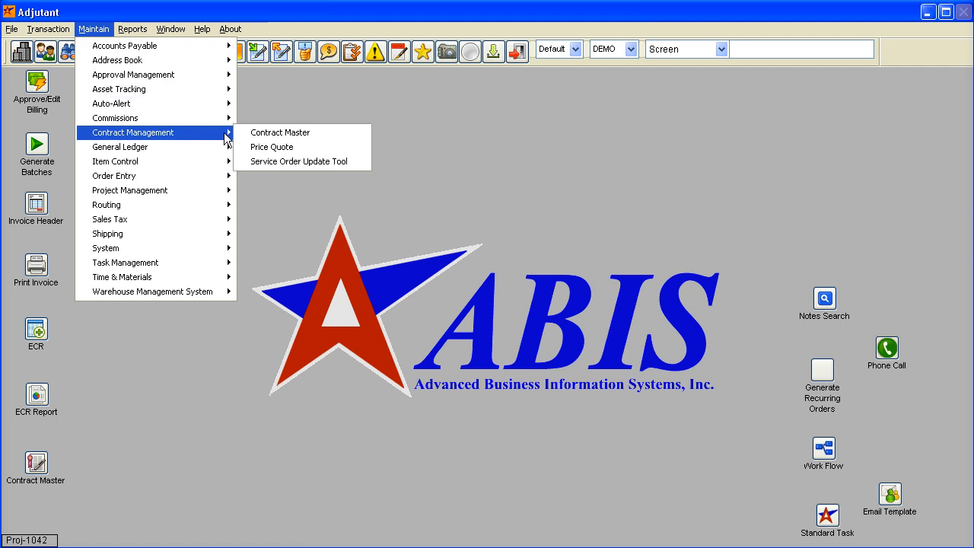
{"action": "left_click", "coordinate": [281, 135]}
{"action": "type", "text": "abc te"}
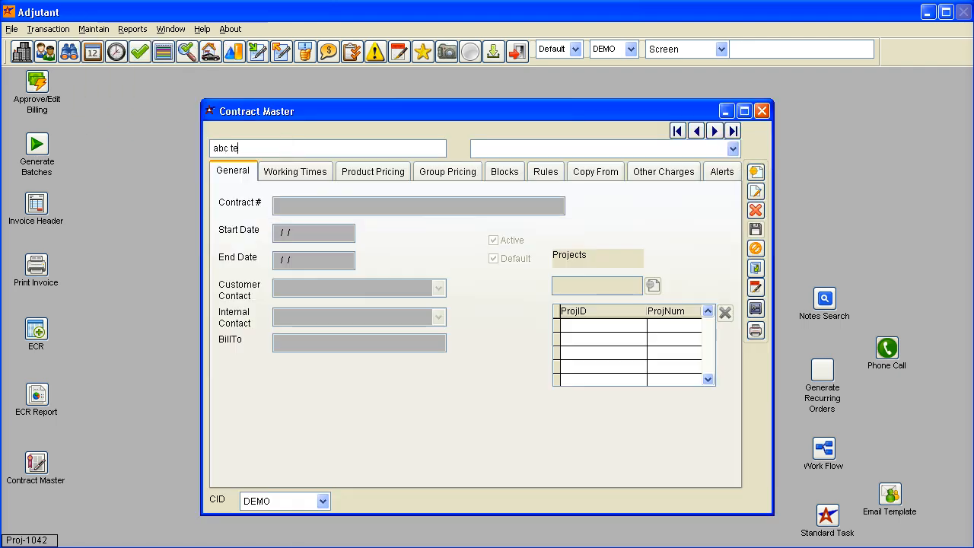
{"action": "type", "text": "st"}
{"action": "key", "text": "Return"}
{"action": "key", "text": "Down"}
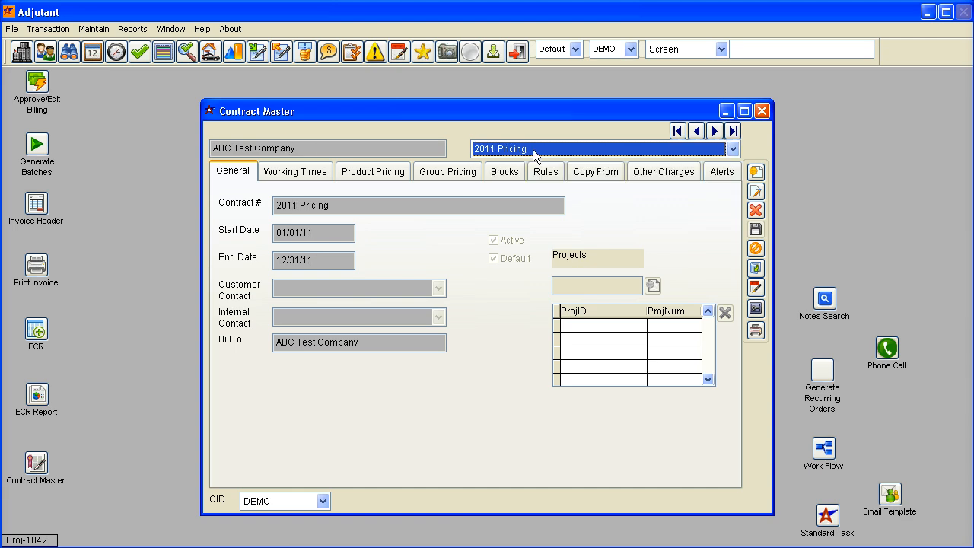
Put the contract's other charges into edit mode and list the unselected charges as well.
{"action": "left_click", "coordinate": [661, 173]}
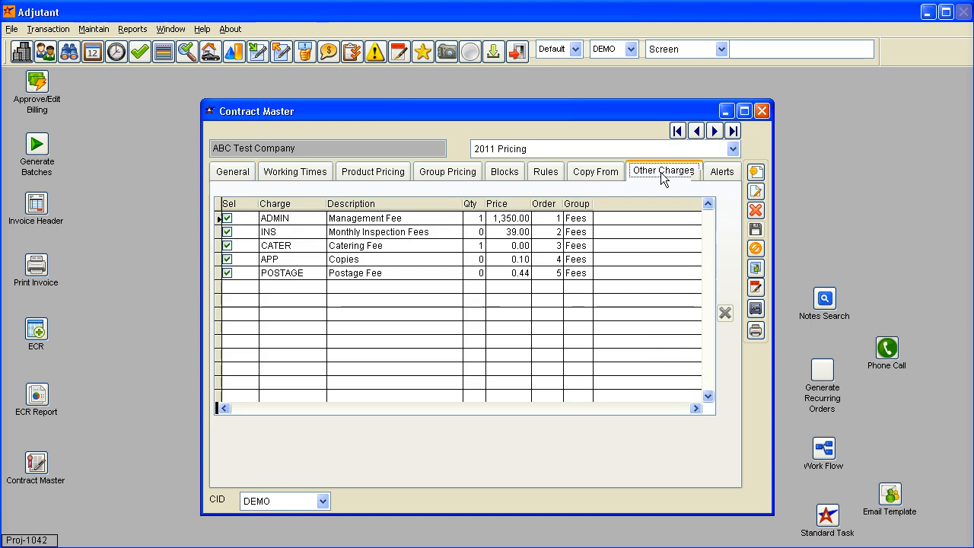
{"action": "left_click", "coordinate": [756, 191]}
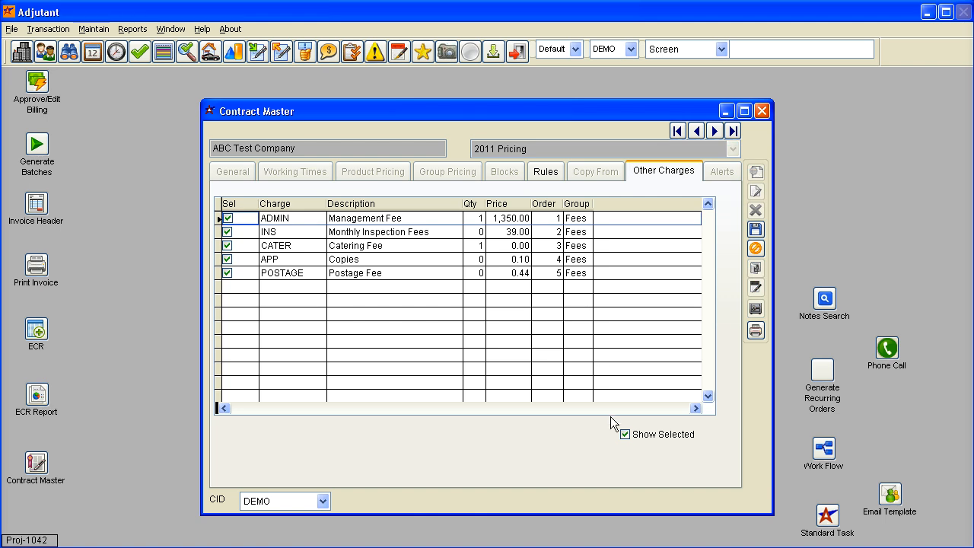
{"action": "left_click", "coordinate": [625, 435]}
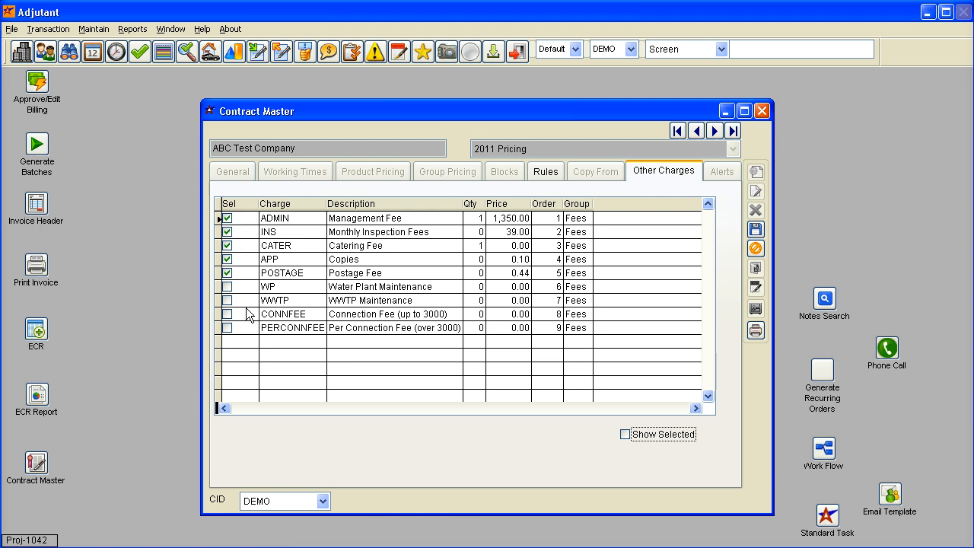
Select the WP Water Plant Maintenance charge for the contract and set its price to 2,000.00.
{"action": "left_click", "coordinate": [410, 286]}
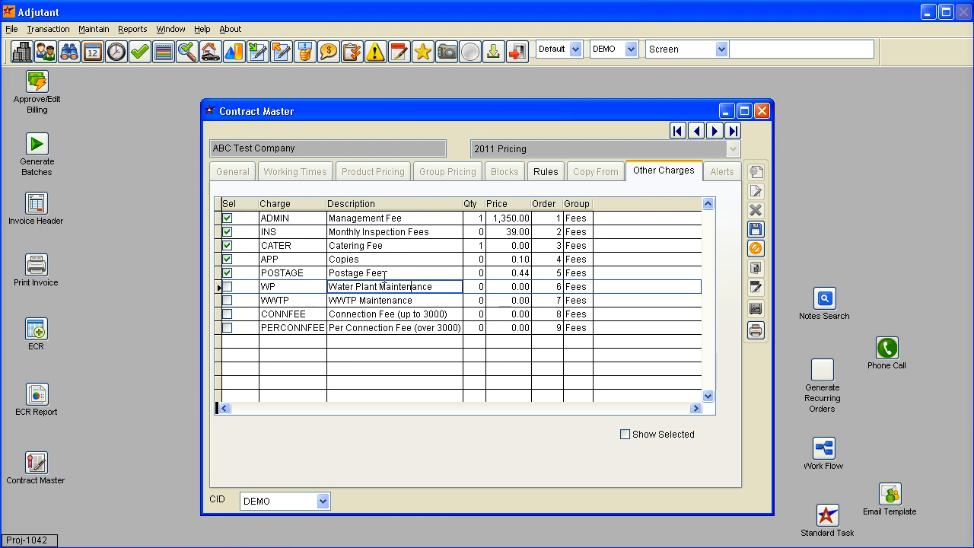
{"action": "left_click", "coordinate": [295, 285]}
{"action": "key", "text": "Tab"}
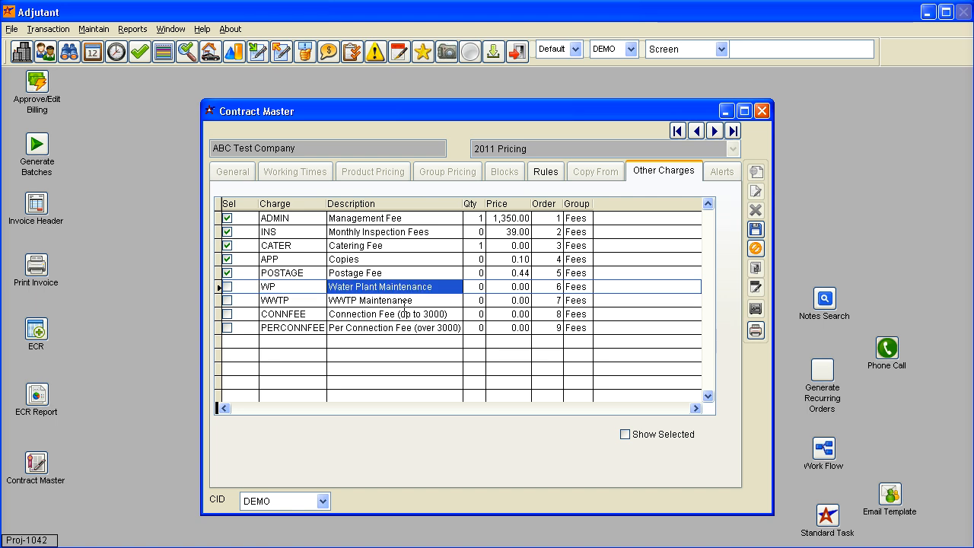
{"action": "key", "text": "Tab"}
{"action": "key", "text": "shift+Tab"}
{"action": "key", "text": "shift+Tab"}
{"action": "key", "text": "shift+Tab"}
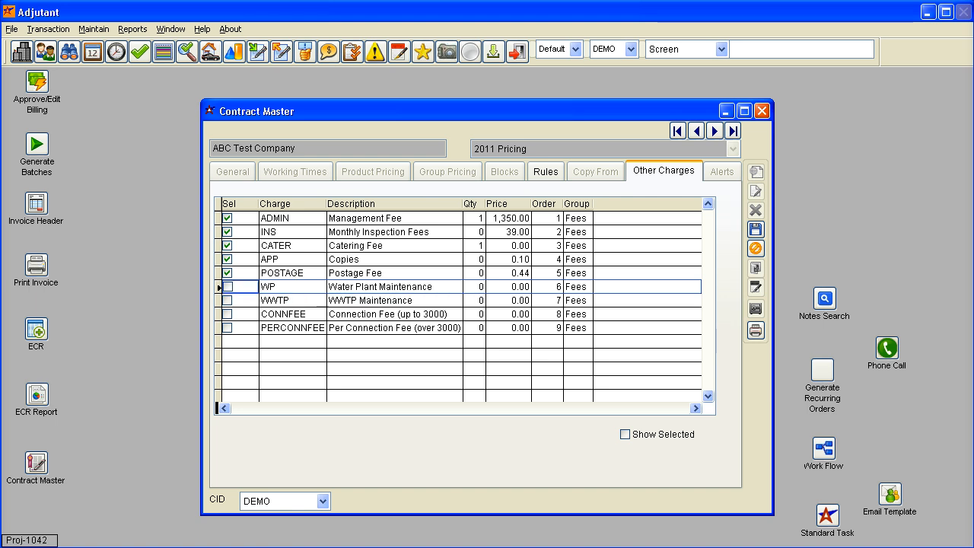
{"action": "key", "text": "space"}
{"action": "key", "text": "Tab"}
{"action": "key", "text": "Tab"}
{"action": "key", "text": "Tab"}
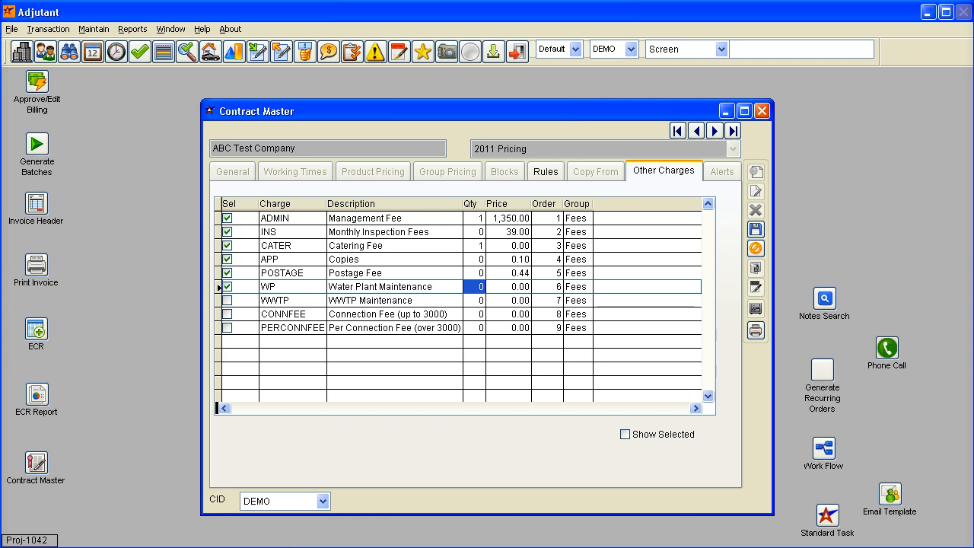
{"action": "key", "text": "Tab"}
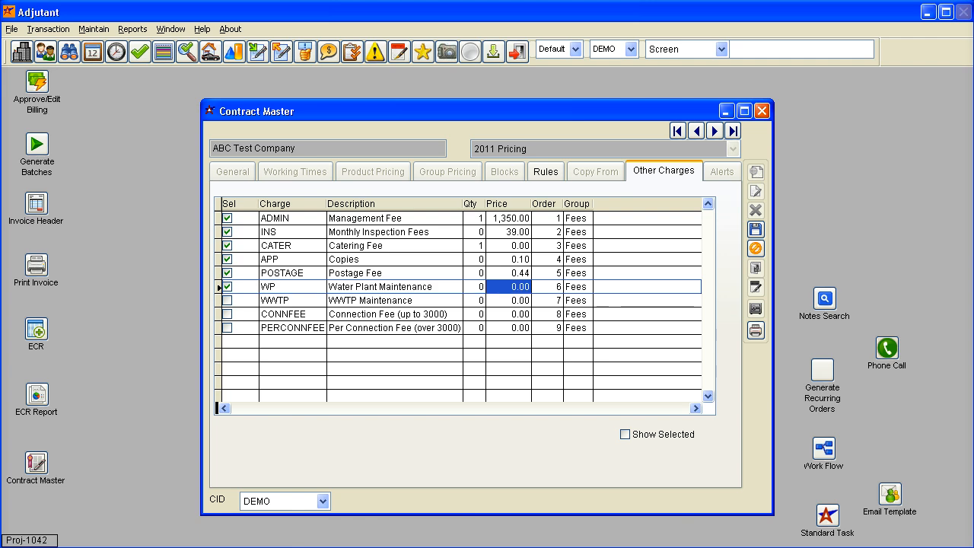
{"action": "type", "text": "2000"}
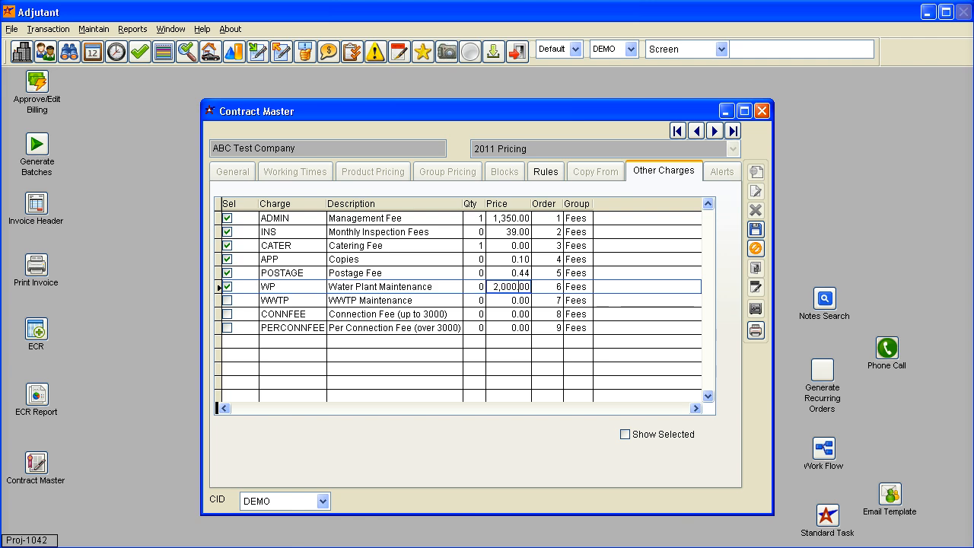
{"action": "key", "text": "shift+Tab"}
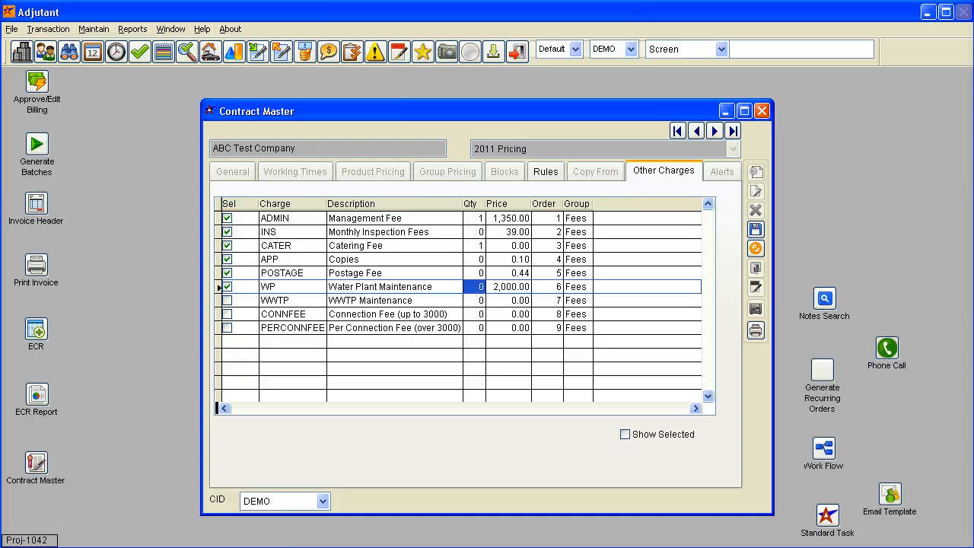
{"action": "key", "text": "Up"}
{"action": "key", "text": "Tab"}
{"action": "key", "text": "Down"}
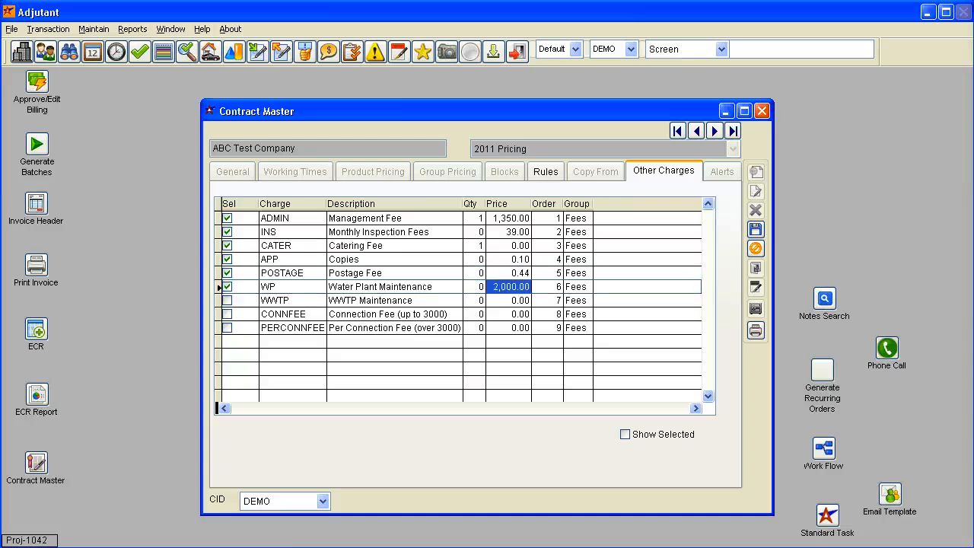
{"action": "key", "text": "shift+Tab"}
{"action": "key", "text": "shift+Tab"}
{"action": "key", "text": "Up"}
{"action": "key", "text": "Up"}
{"action": "key", "text": "Up"}
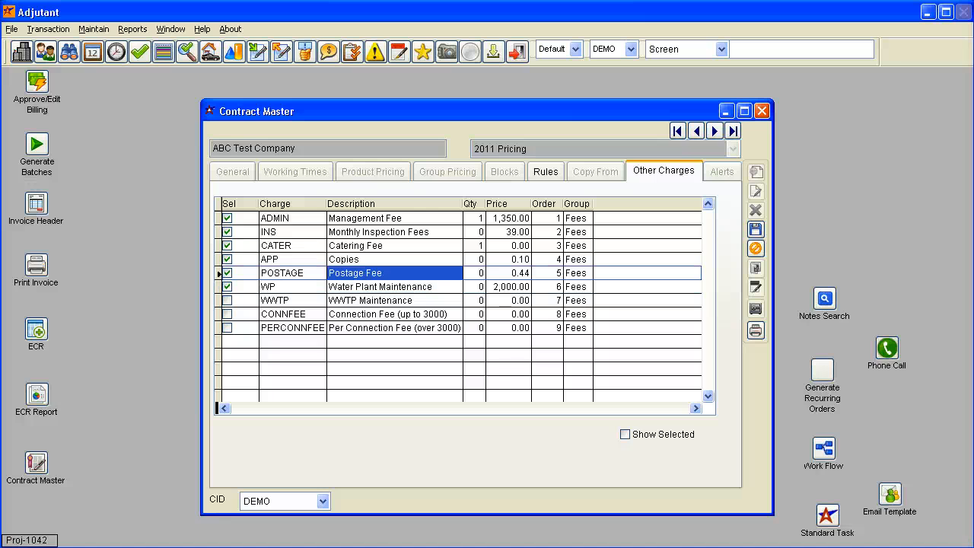
{"action": "key", "text": "Up"}
{"action": "key", "text": "Up"}
{"action": "key", "text": "Down"}
{"action": "key", "text": "Down"}
{"action": "key", "text": "Down"}
{"action": "key", "text": "Down"}
{"action": "key", "text": "Down"}
{"action": "key", "text": "Down"}
{"action": "key", "text": "Up"}
{"action": "key", "text": "Up"}
{"action": "key", "text": "Up"}
{"action": "key", "text": "Up"}
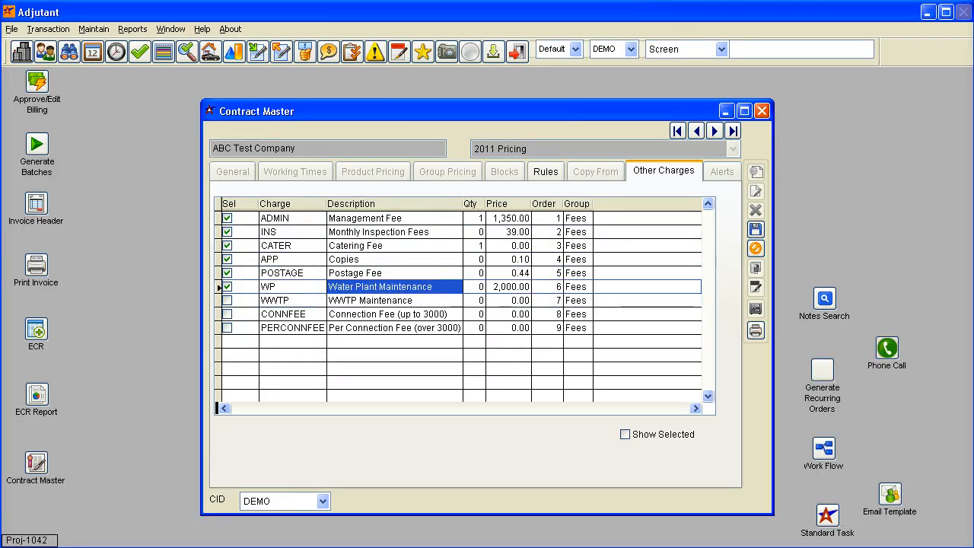
Change the WP charge's description to "Plant Maintenance and Mgmt" and set its quantity to 1.
{"action": "key", "text": "Down"}
{"action": "key", "text": "Down"}
{"action": "key", "text": "Down"}
{"action": "type", "text": "P"}
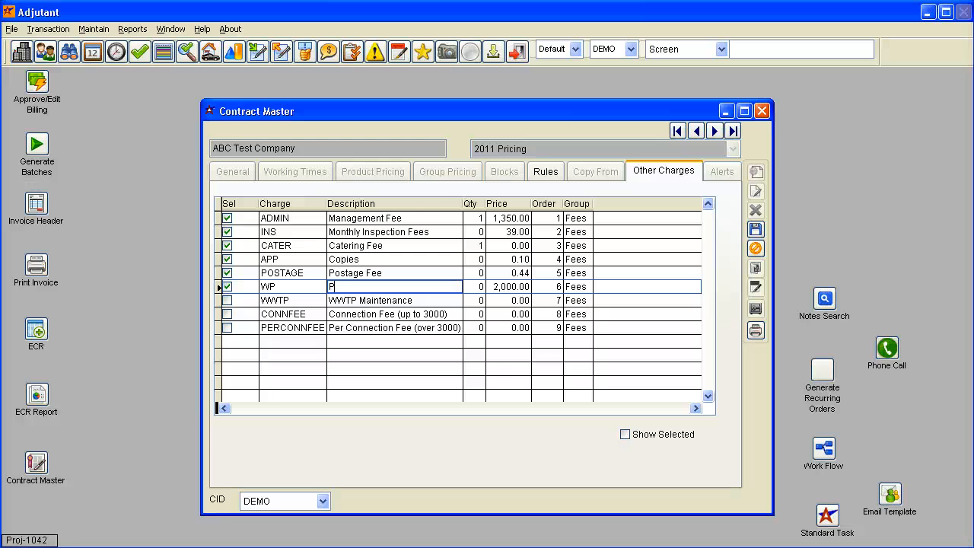
{"action": "type", "text": "lant Maintenance and Mgmt"}
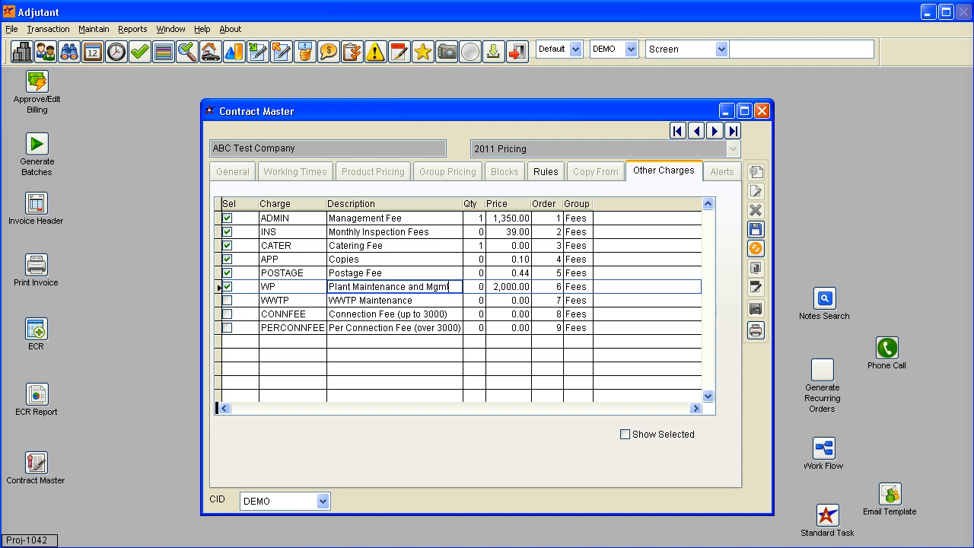
{"action": "key", "text": "Tab"}
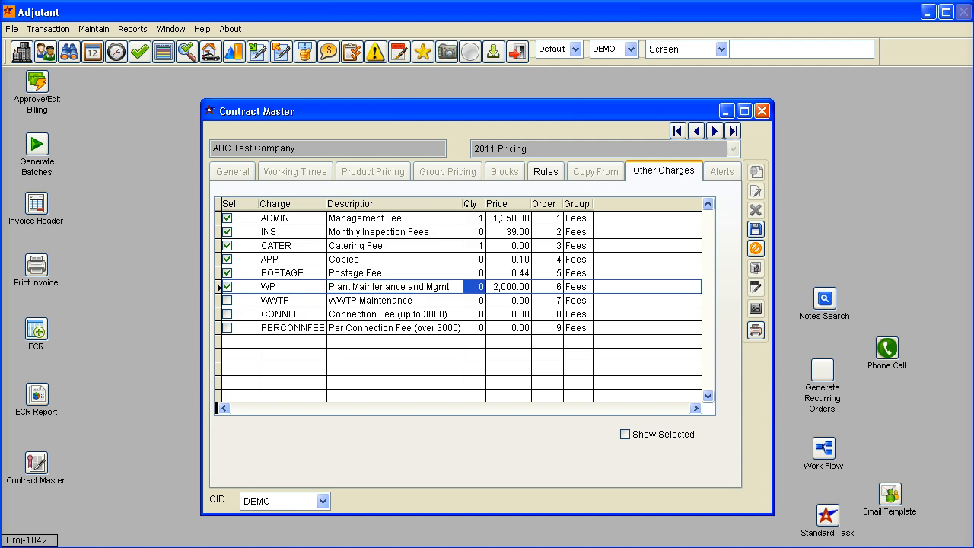
{"action": "type", "text": "1"}
{"action": "key", "text": "Tab"}
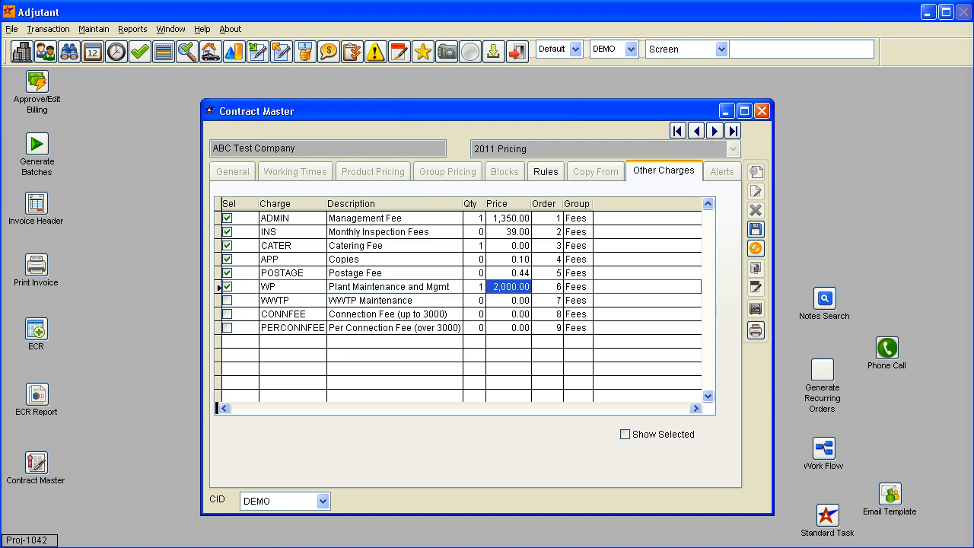
{"action": "key", "text": "shift+Tab"}
{"action": "key", "text": "shift+Tab"}
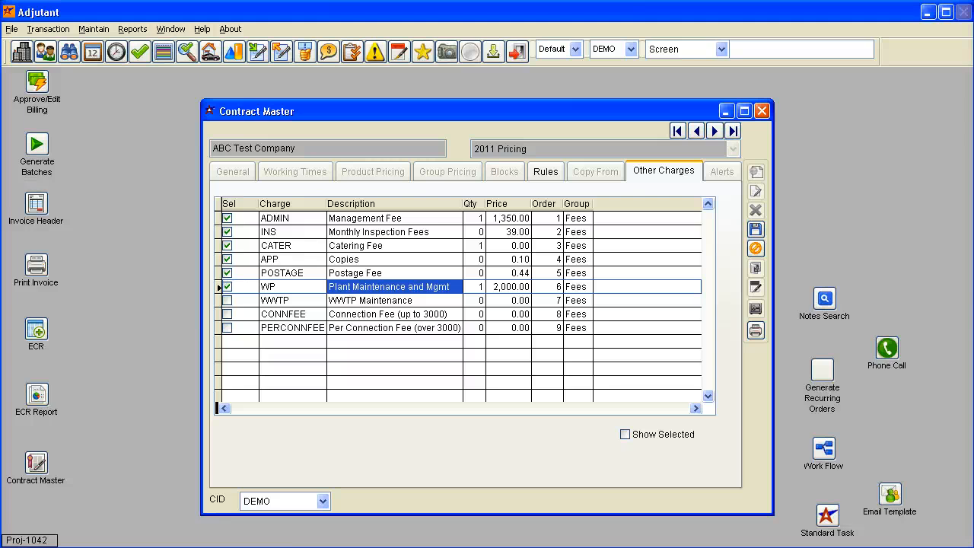
{"action": "key", "text": "shift+Tab"}
{"action": "key", "text": "Tab"}
{"action": "key", "text": "Tab"}
{"action": "key", "text": "Tab"}
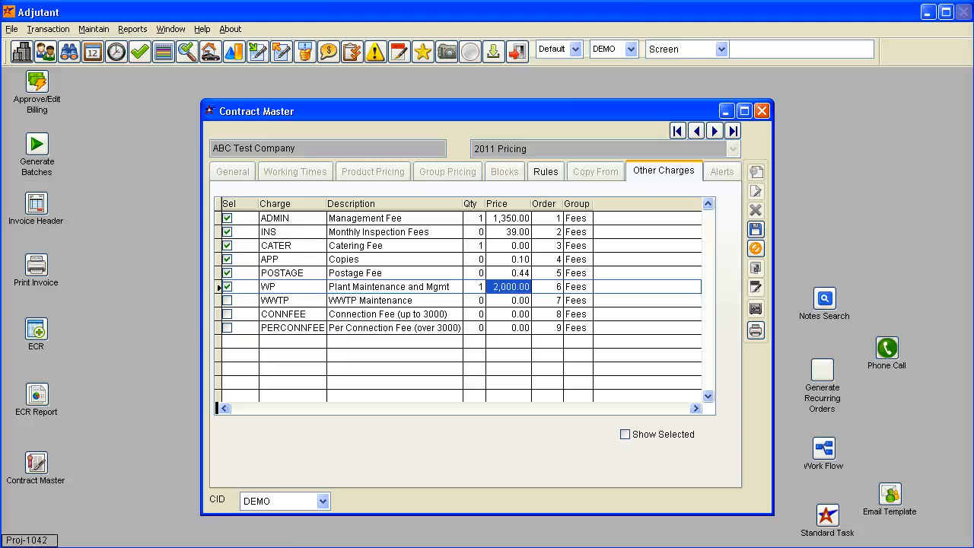
{"action": "key", "text": "shift+Tab"}
{"action": "key", "text": "shift+Tab"}
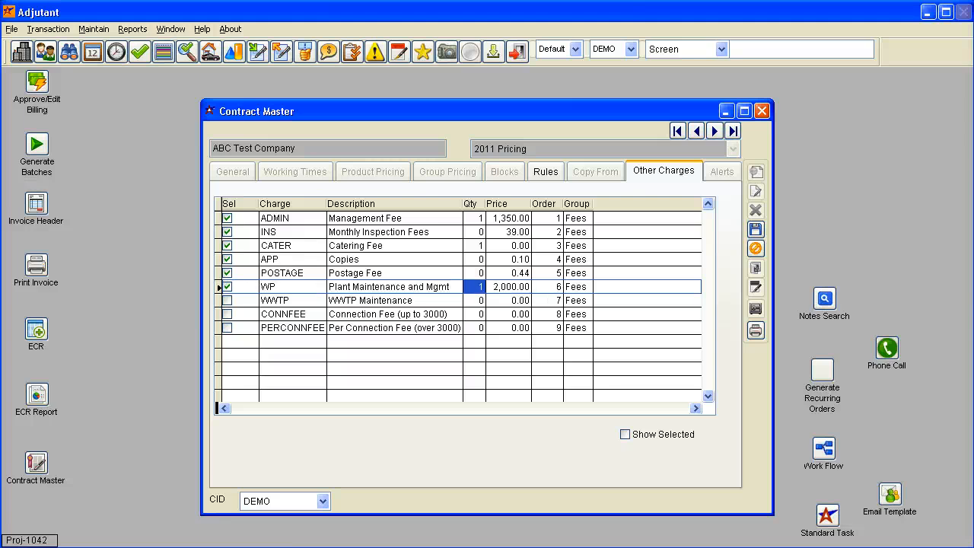
{"action": "key", "text": "Up"}
{"action": "key", "text": "Up"}
{"action": "key", "text": "Up"}
{"action": "key", "text": "Up"}
{"action": "key", "text": "Down"}
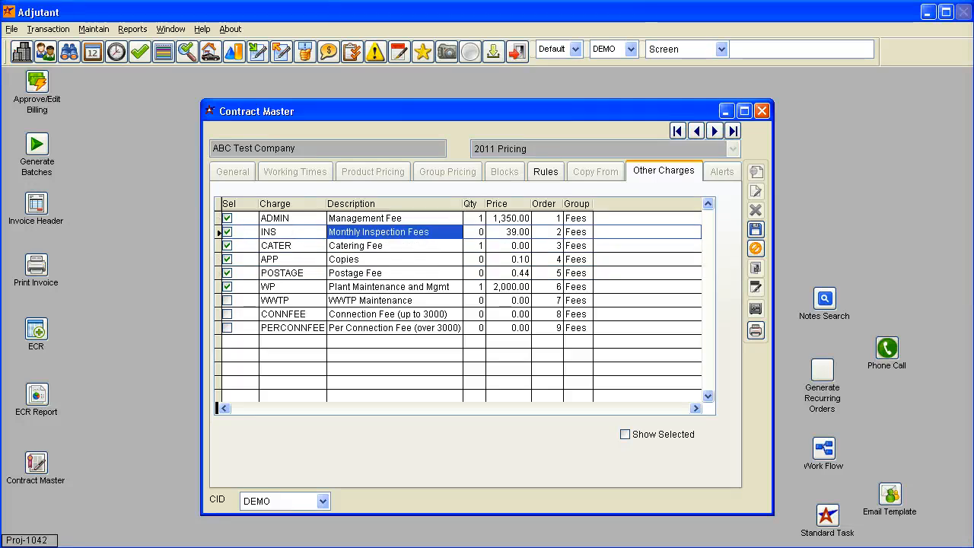
{"action": "key", "text": "Down"}
{"action": "key", "text": "Down"}
{"action": "key", "text": "Down"}
{"action": "key", "text": "Down"}
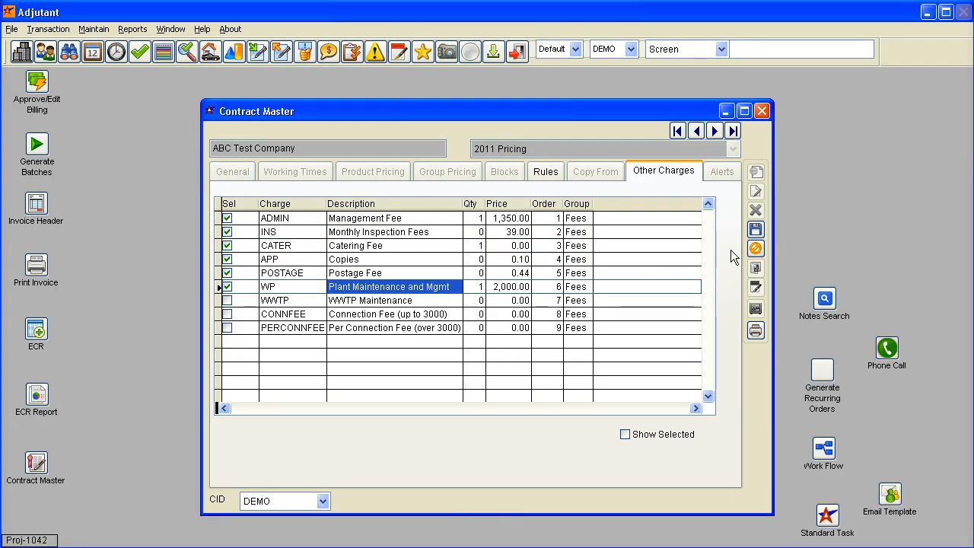
Save the changes to the contract's other charges.
{"action": "left_click", "coordinate": [756, 231]}
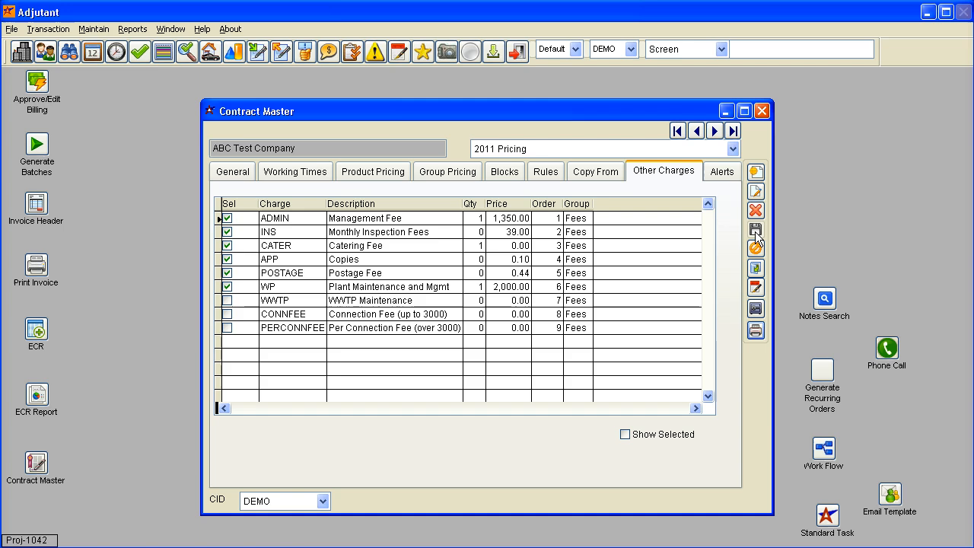
Close the Contract Master and open Generate Other Charges from the contract management transactions.
{"action": "left_click", "coordinate": [762, 111]}
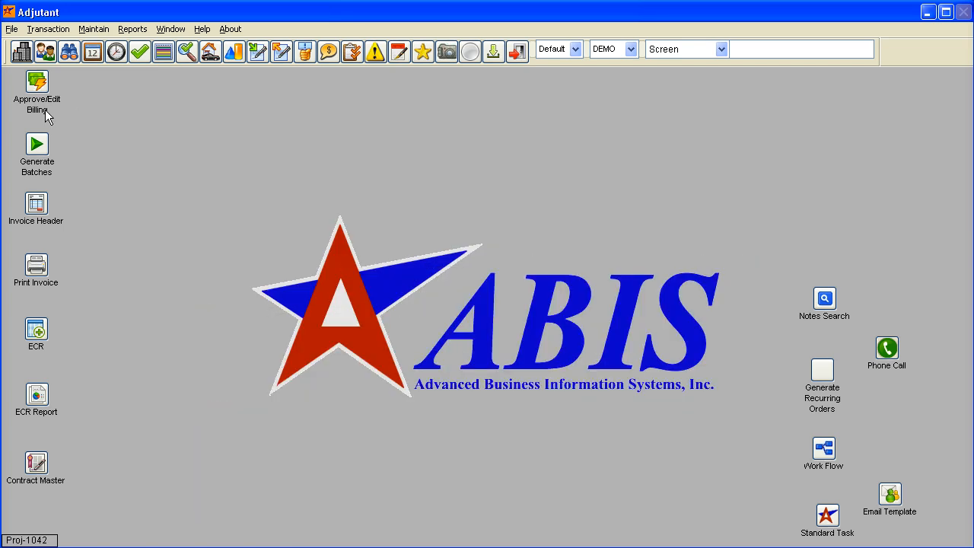
{"action": "left_click", "coordinate": [48, 31]}
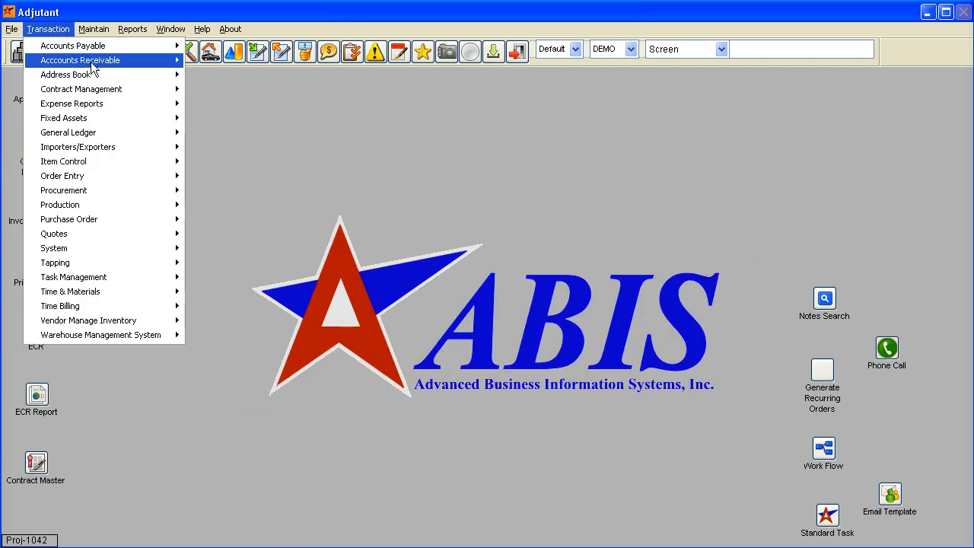
{"action": "mouse_move", "coordinate": [110, 90]}
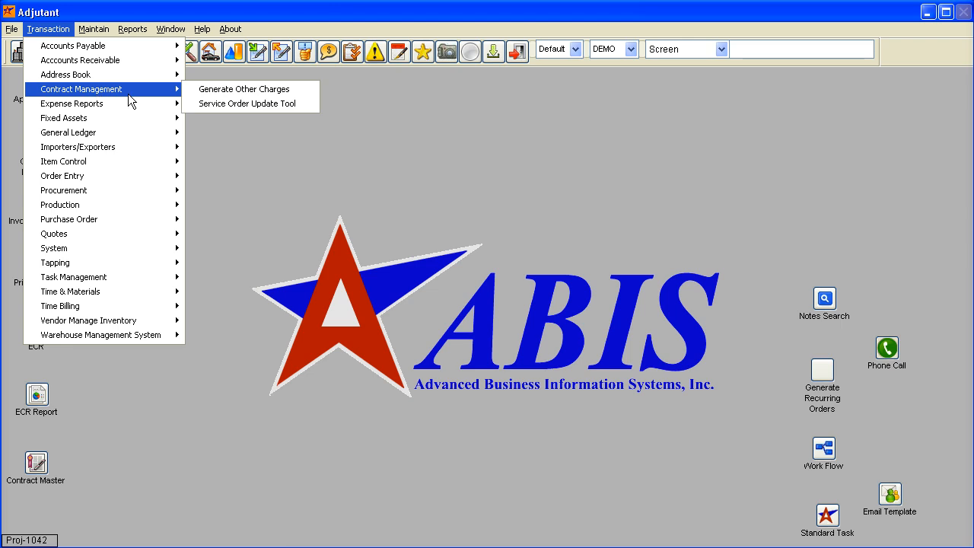
{"action": "left_click", "coordinate": [261, 92]}
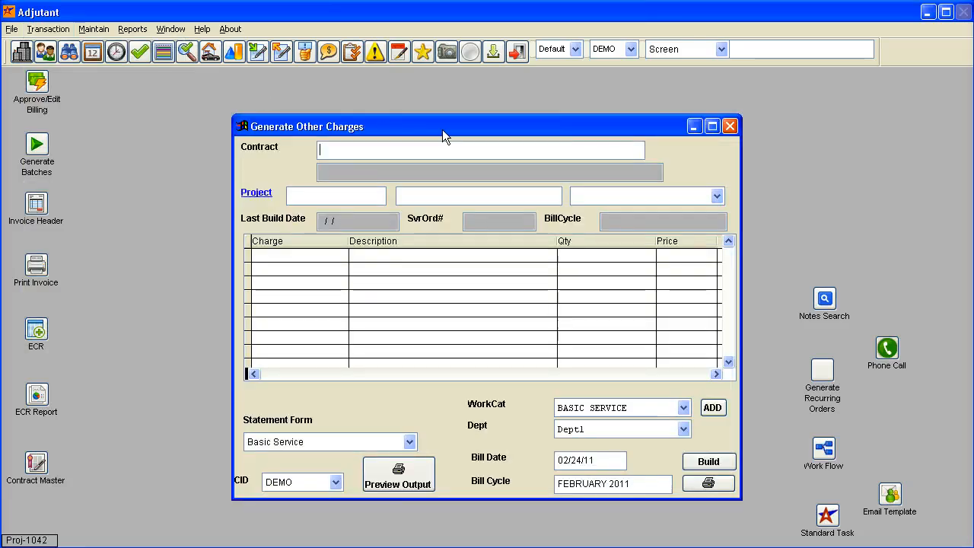
Load the 2011 Pricing contract for the other charges and assign project 1042 with its Expenses phase.
{"action": "type", "text": "2011"}
{"action": "key", "text": "Tab"}
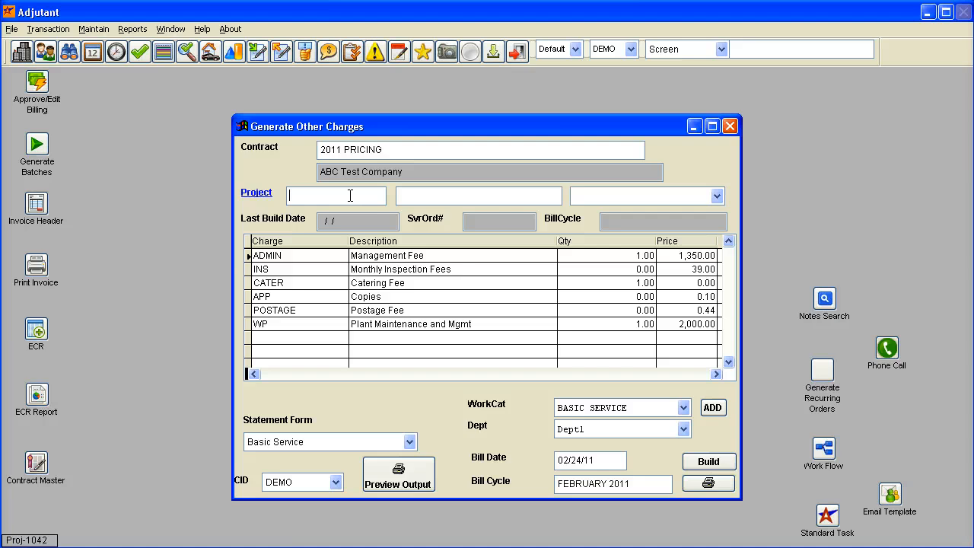
{"action": "type", "text": "1042"}
{"action": "key", "text": "Tab"}
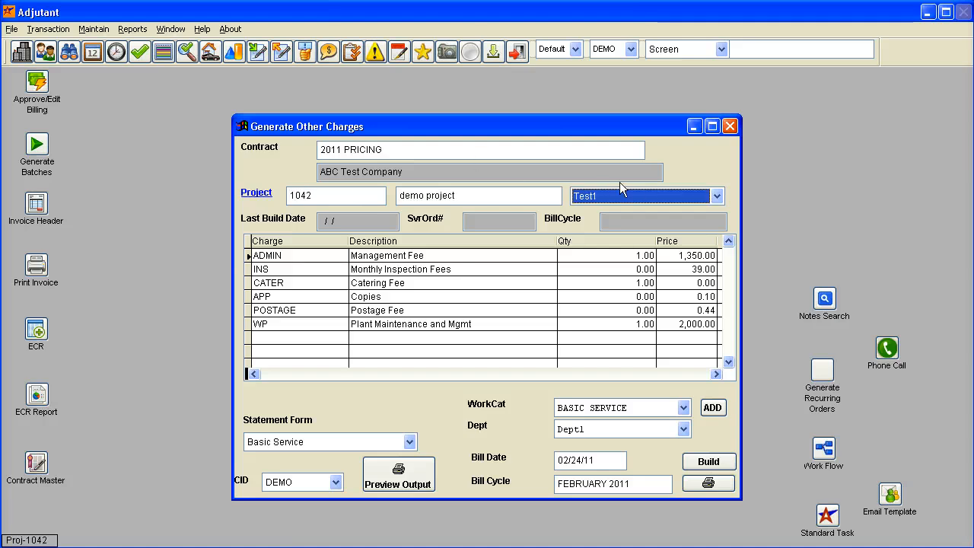
{"action": "scroll", "coordinate": [677, 200], "scroll_direction": "down", "scroll_amount": 1}
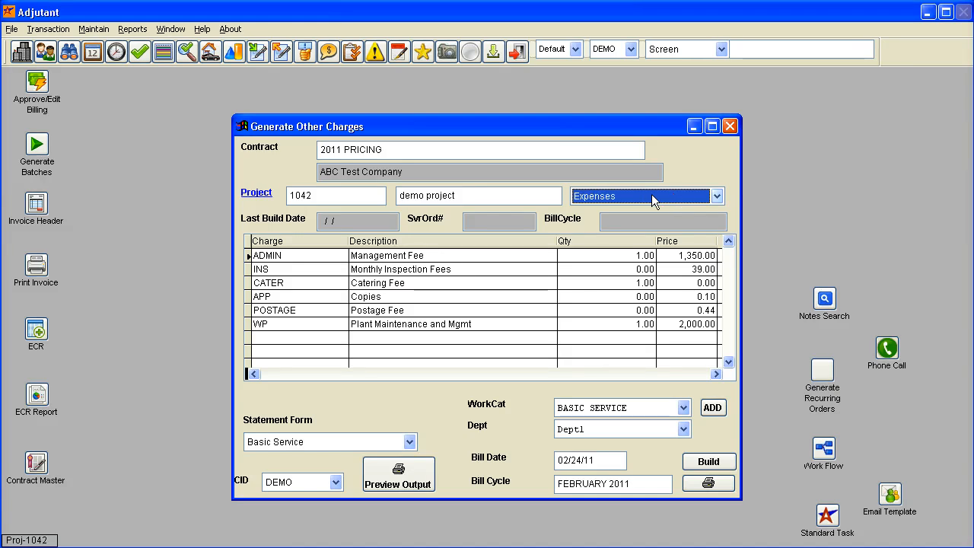
{"action": "left_click", "coordinate": [652, 199]}
{"action": "left_click", "coordinate": [652, 199]}
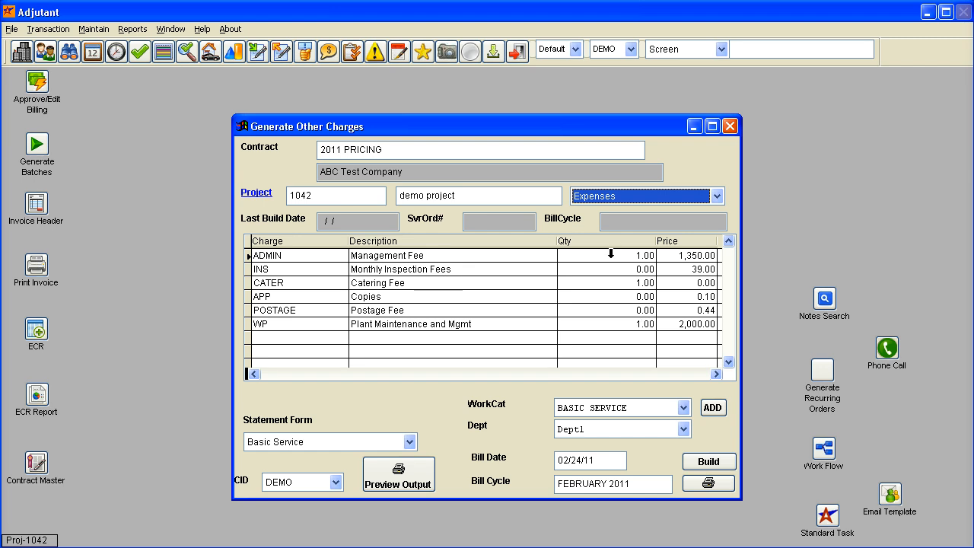
Set the charge quantities to 50 for Monthly Inspection Fees, 40 for Copies and 40 for Postage Fee.
{"action": "left_click", "coordinate": [609, 255]}
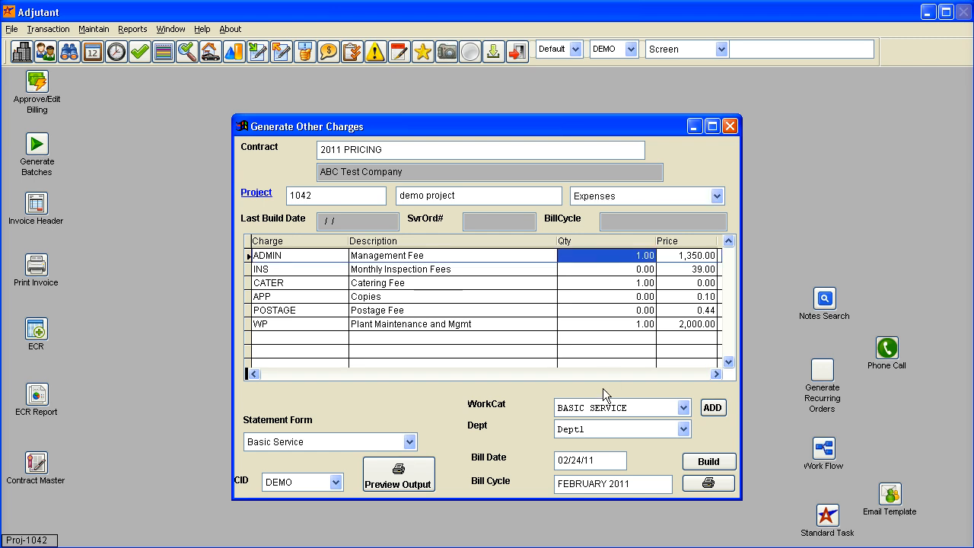
{"action": "key", "text": "Down"}
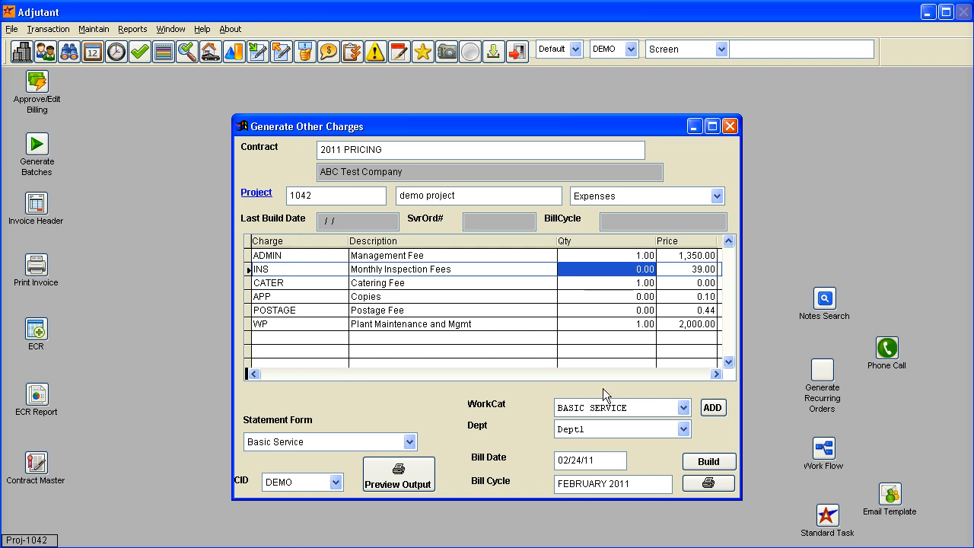
{"action": "type", "text": "50"}
{"action": "key", "text": "Down"}
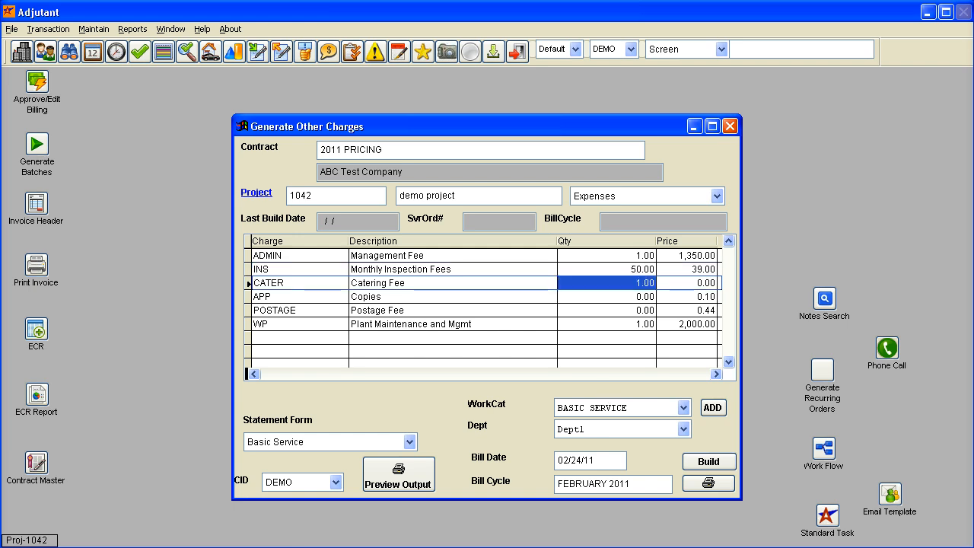
{"action": "key", "text": "Down"}
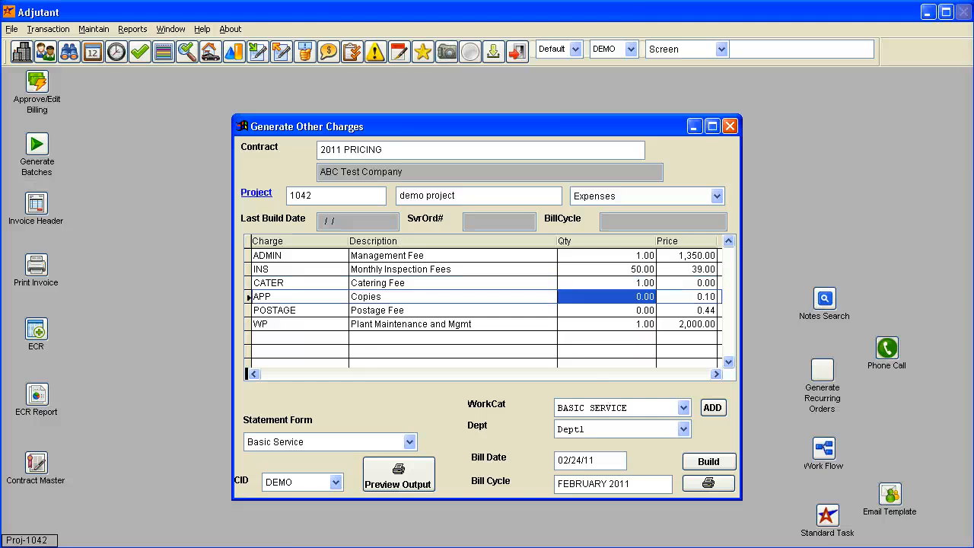
{"action": "type", "text": "40"}
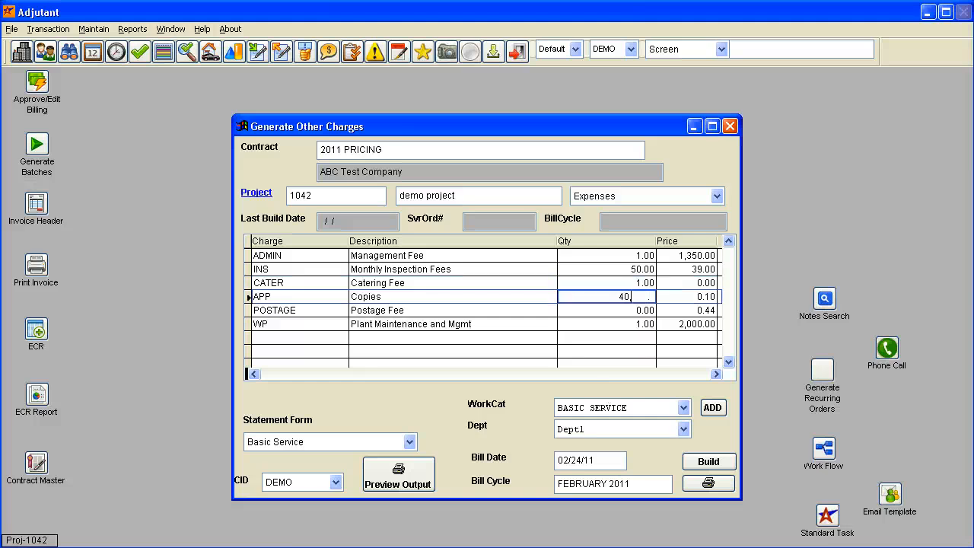
{"action": "key", "text": "Down"}
{"action": "type", "text": "40"}
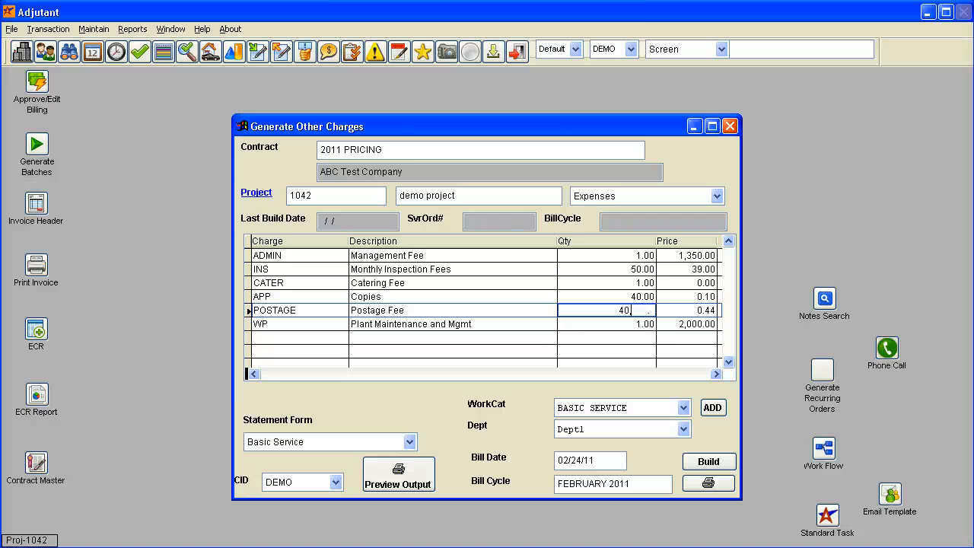
Set the quantity of the WP Plant Maintenance and Mgmt charge to 0 for this billing.
{"action": "key", "text": "Down"}
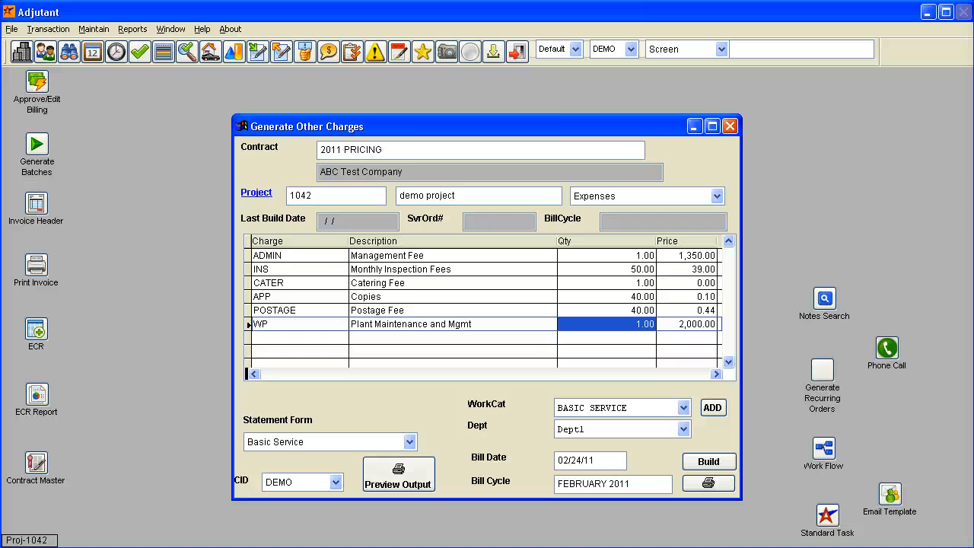
{"action": "type", "text": "0 ."}
{"action": "key", "text": "Up"}
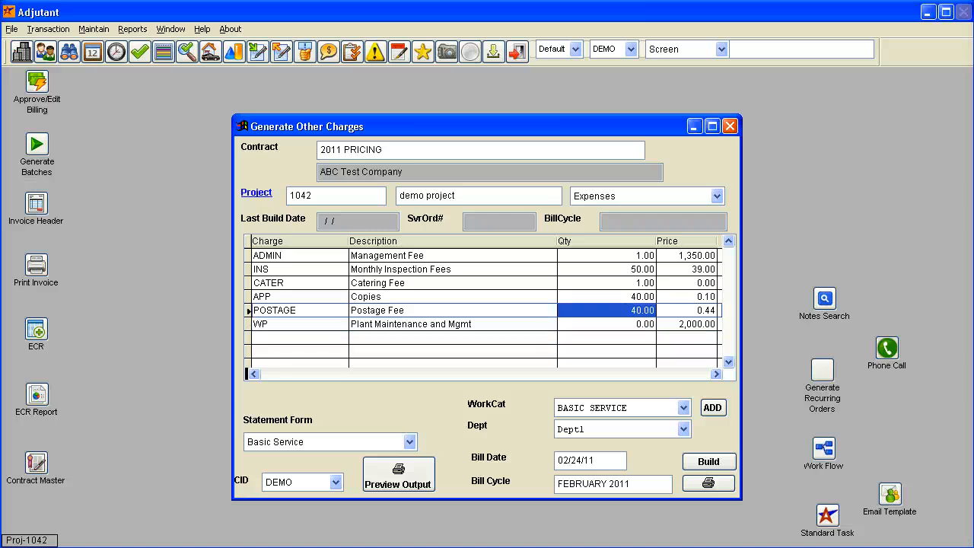
{"action": "key", "text": "Down"}
{"action": "key", "text": "Up"}
Choose BASIC SERVICE as the work category and Administrative as the department for the charges.
{"action": "left_click", "coordinate": [673, 408]}
{"action": "left_click", "coordinate": [674, 416]}
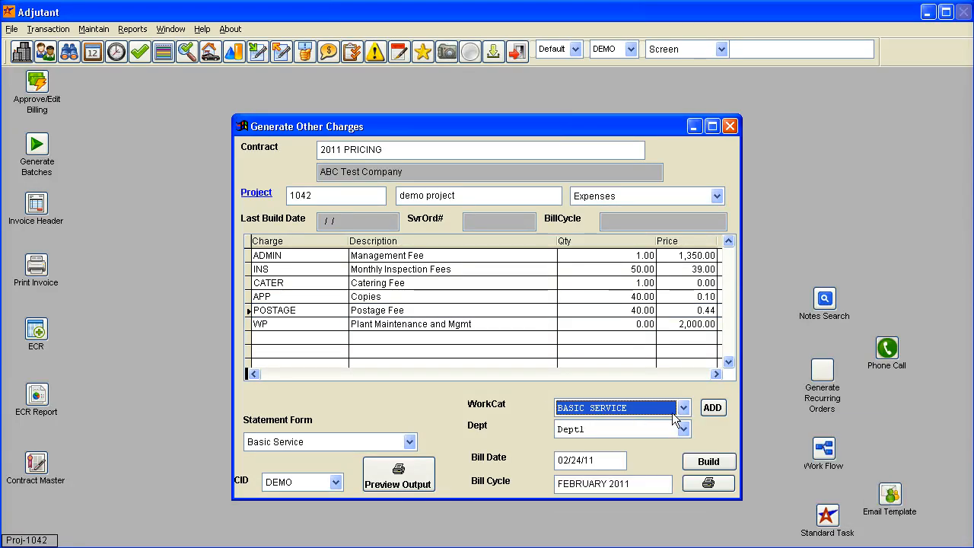
{"action": "left_click", "coordinate": [681, 413]}
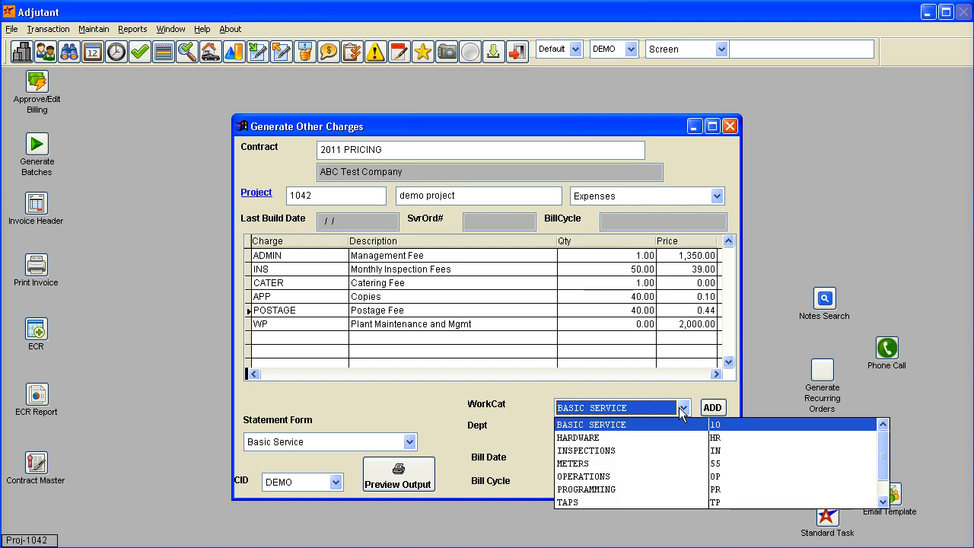
{"action": "left_click", "coordinate": [681, 415]}
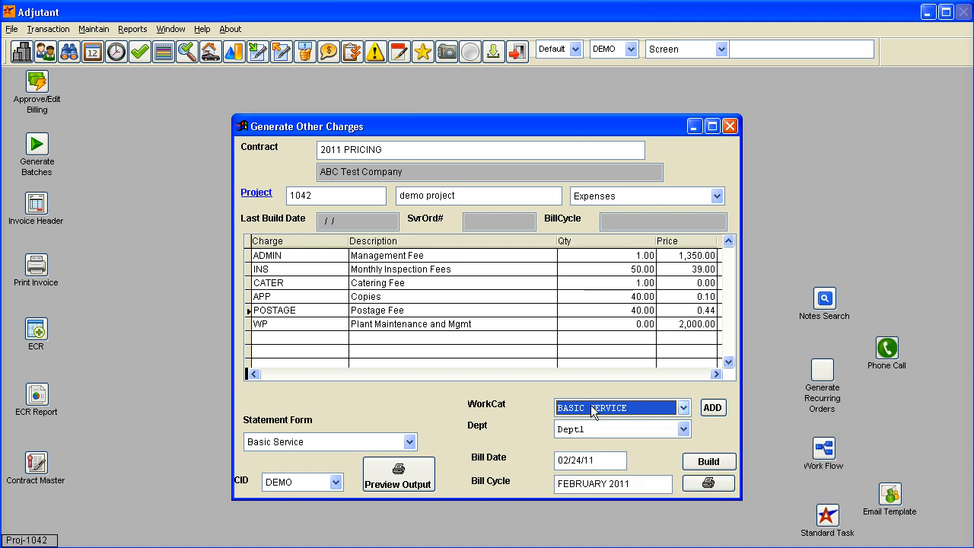
{"action": "left_click", "coordinate": [630, 431]}
{"action": "left_click", "coordinate": [631, 432]}
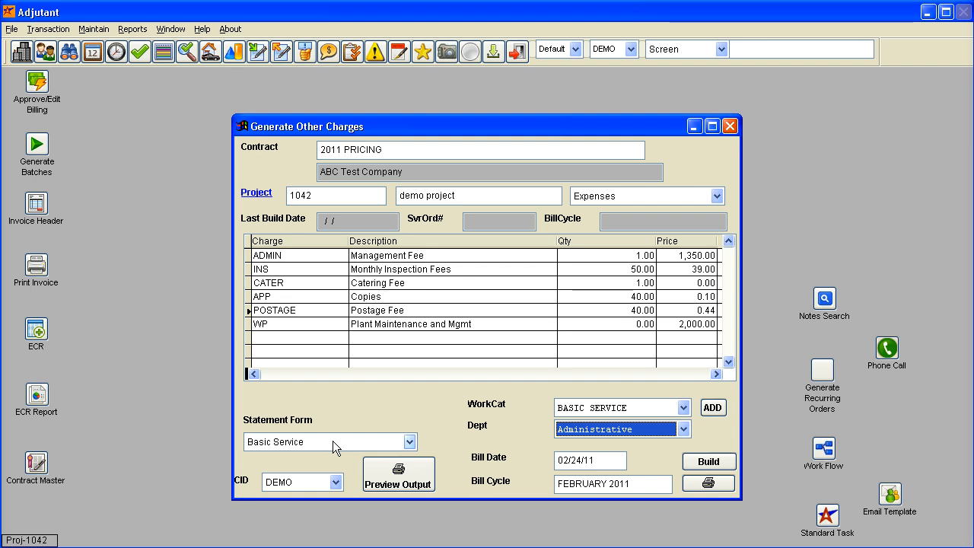
Preview the sample Basic Service invoice, check its charge lines and total, and close the preview.
{"action": "left_click", "coordinate": [401, 482]}
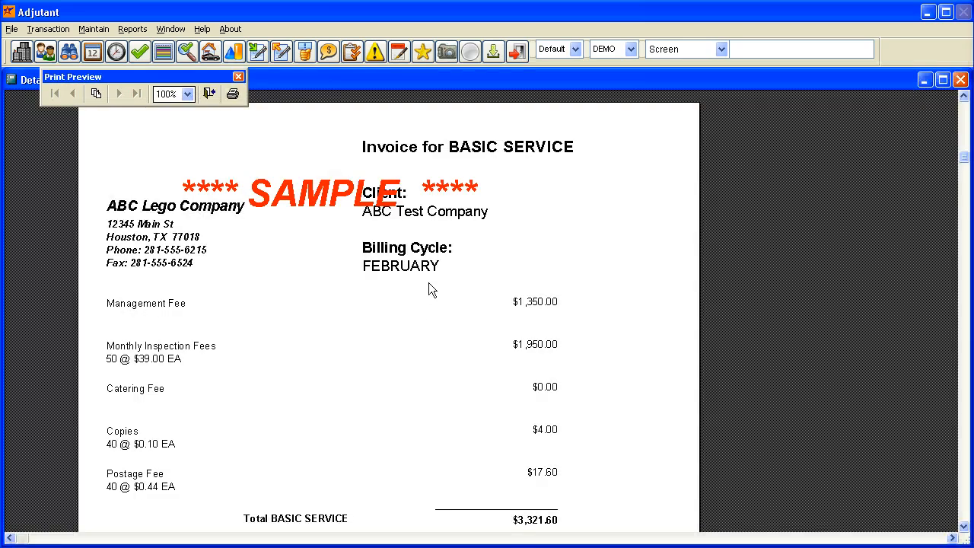
{"action": "scroll", "coordinate": [476, 293], "scroll_direction": "down", "scroll_amount": 3}
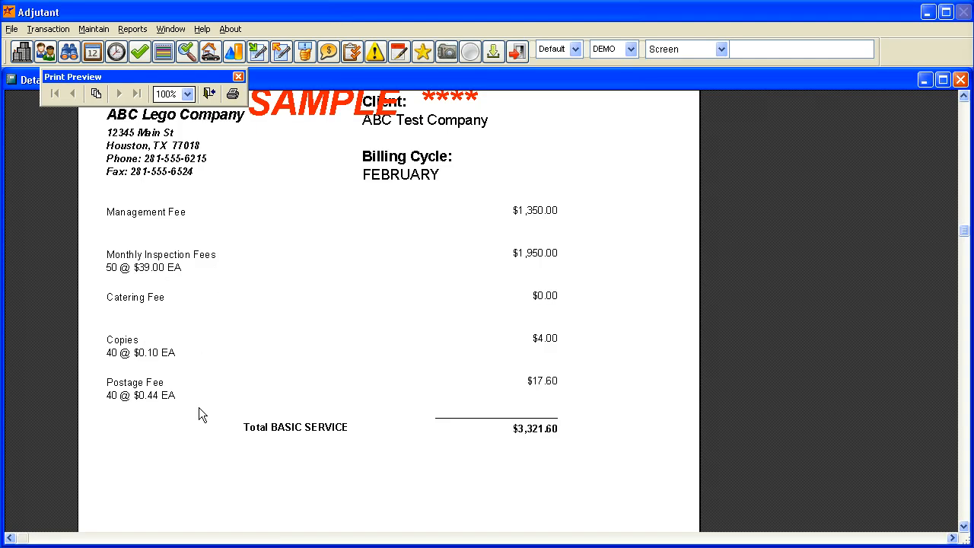
{"action": "key", "text": "Escape"}
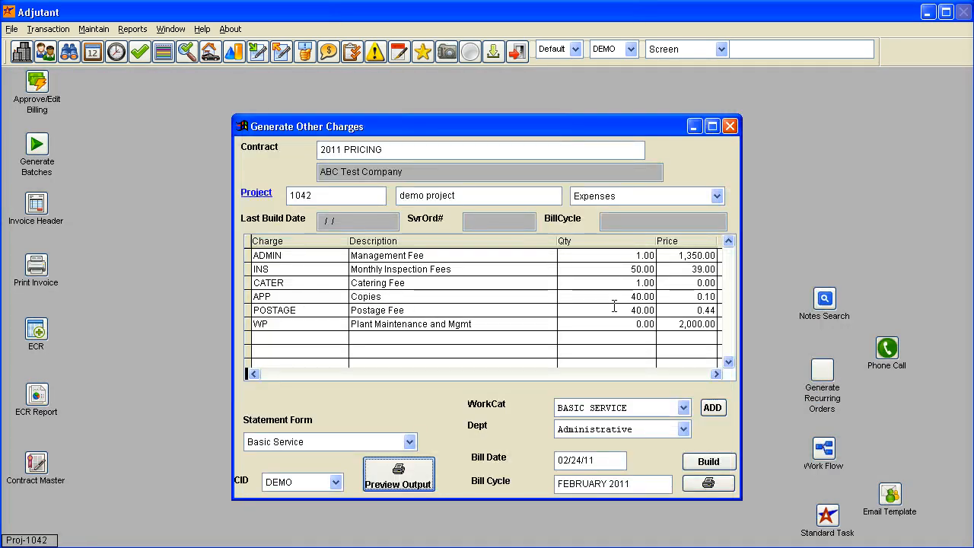
Build the other charges for the FEBRUARY 2011 bill cycle and dismiss the completion message.
{"action": "left_click", "coordinate": [722, 463]}
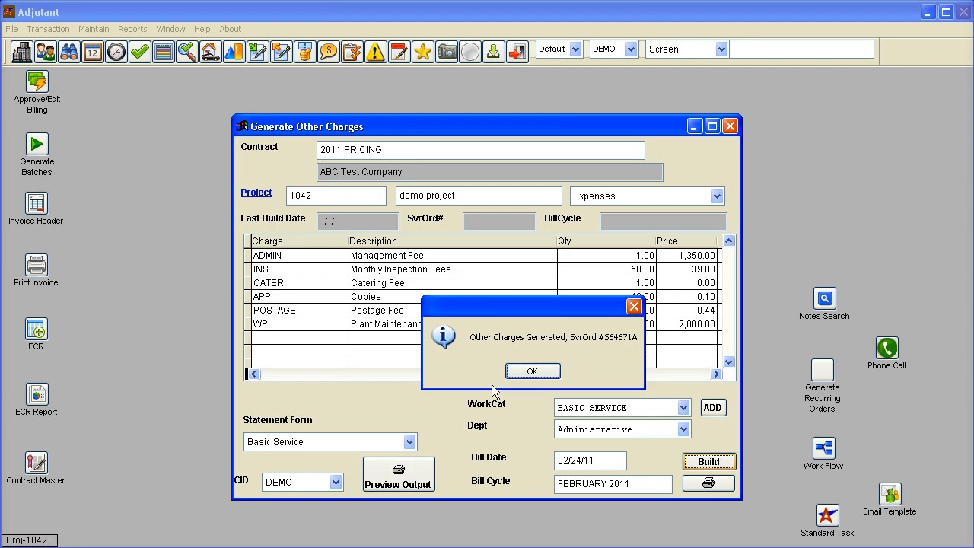
{"action": "left_click", "coordinate": [527, 374]}
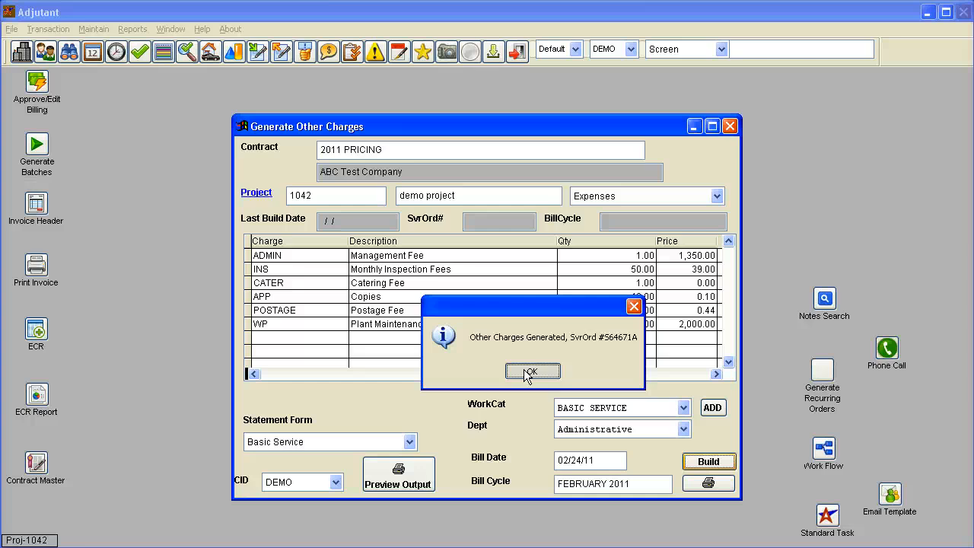
{"action": "left_click", "coordinate": [527, 373]}
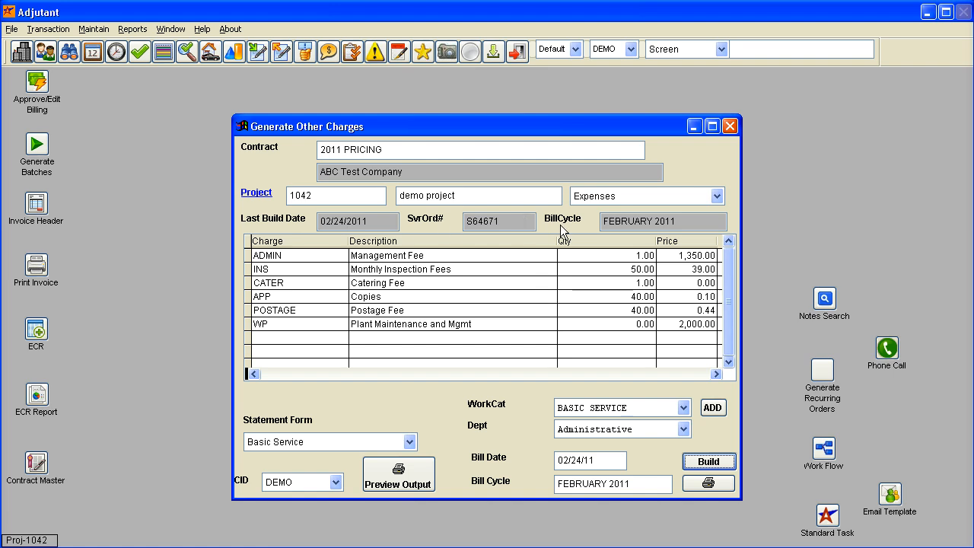
Preview the printed service order for the generated charges, check its lines and total, and return to Generate Other Charges.
{"action": "left_click", "coordinate": [708, 485]}
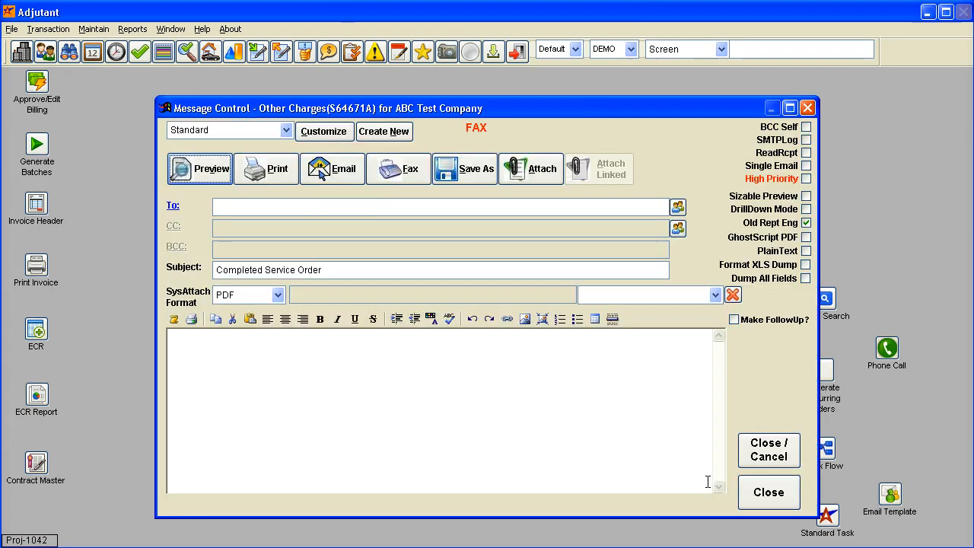
{"action": "key", "text": "Return"}
{"action": "scroll", "coordinate": [508, 365], "scroll_direction": "down", "scroll_amount": 3}
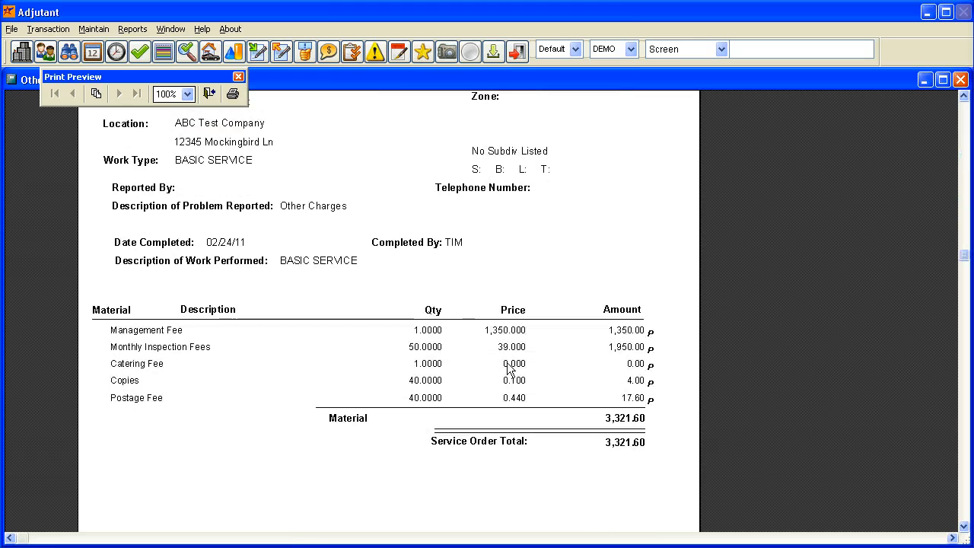
{"action": "scroll", "coordinate": [510, 369], "scroll_direction": "down", "scroll_amount": 3}
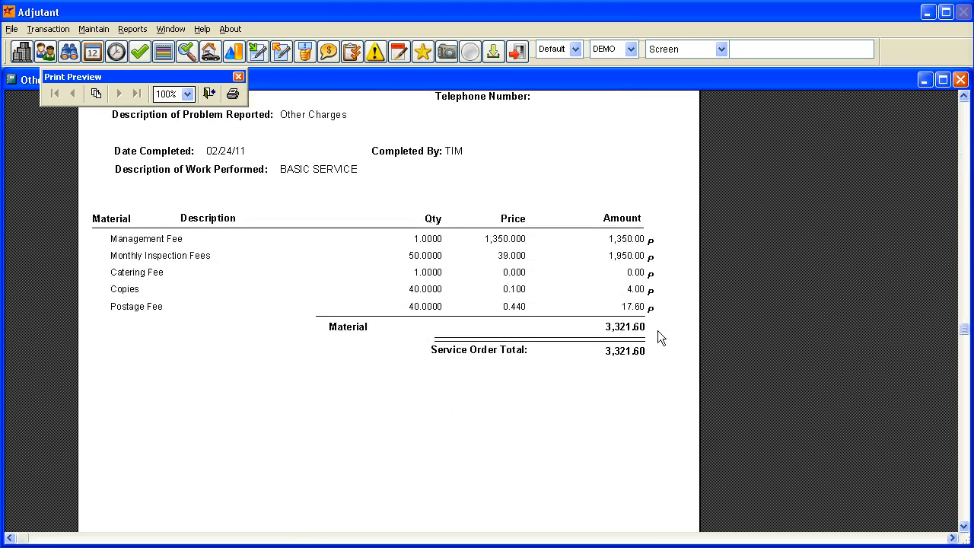
{"action": "key", "text": "Escape"}
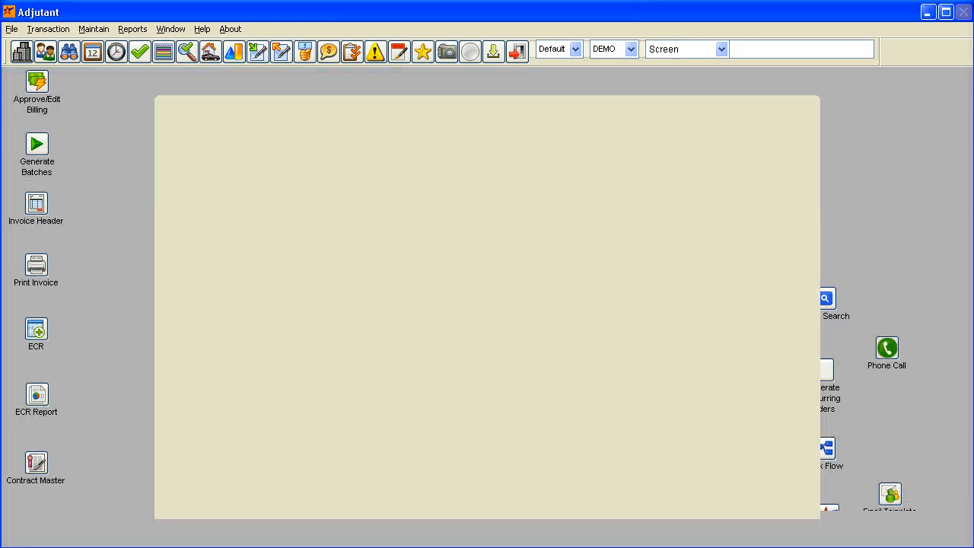
{"action": "key", "text": "Escape"}
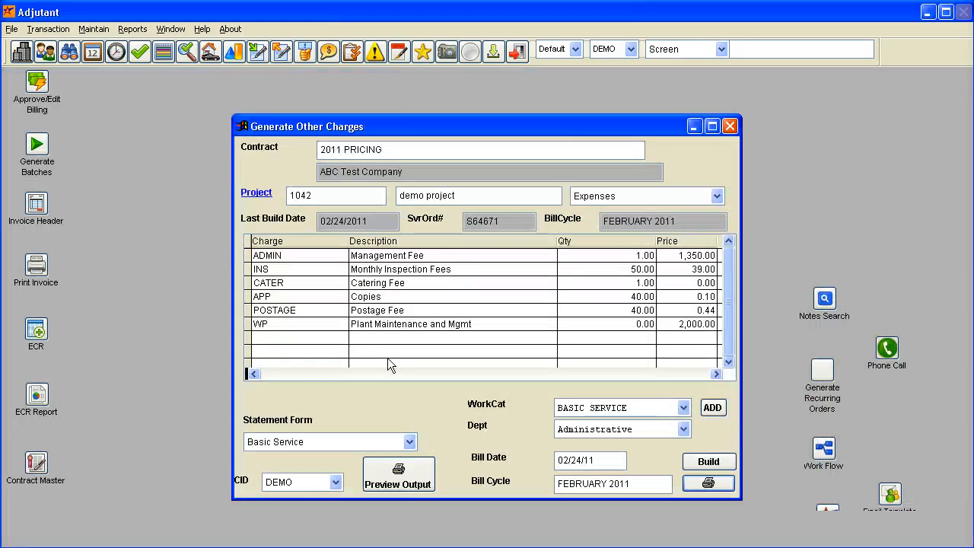